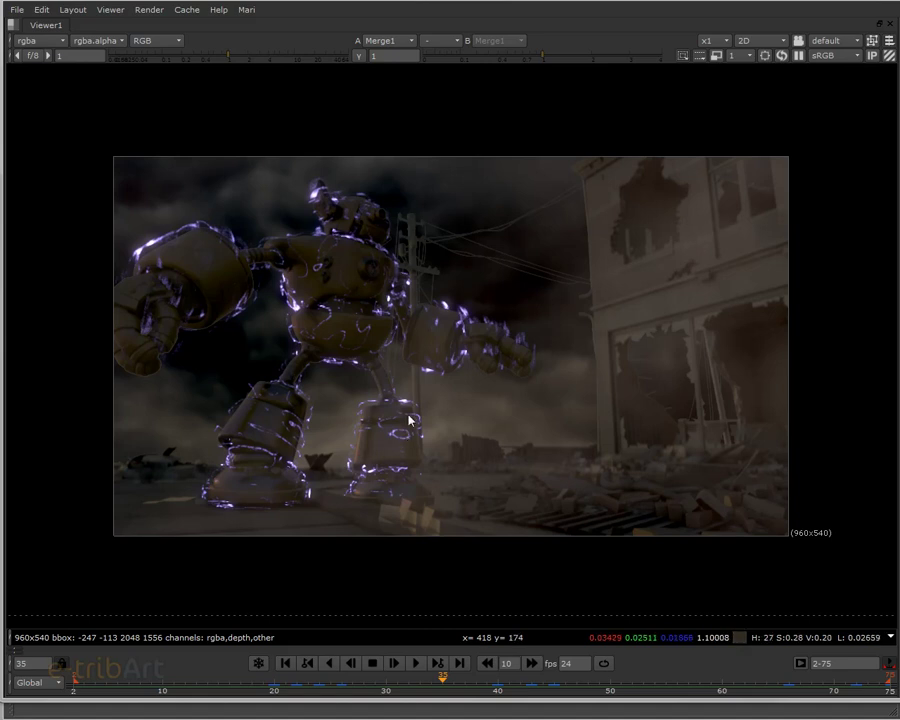
# Play through the robot electric-arc composite in the Viewer, then restore the full node-graph workspace
pyautogui.click(418, 664)
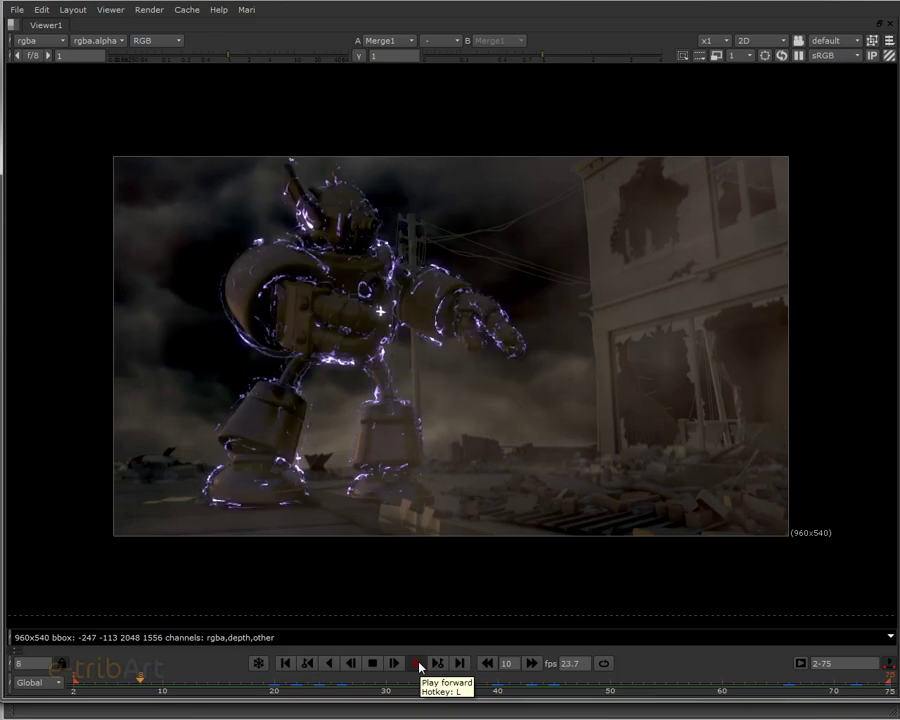
pyautogui.click(418, 663)
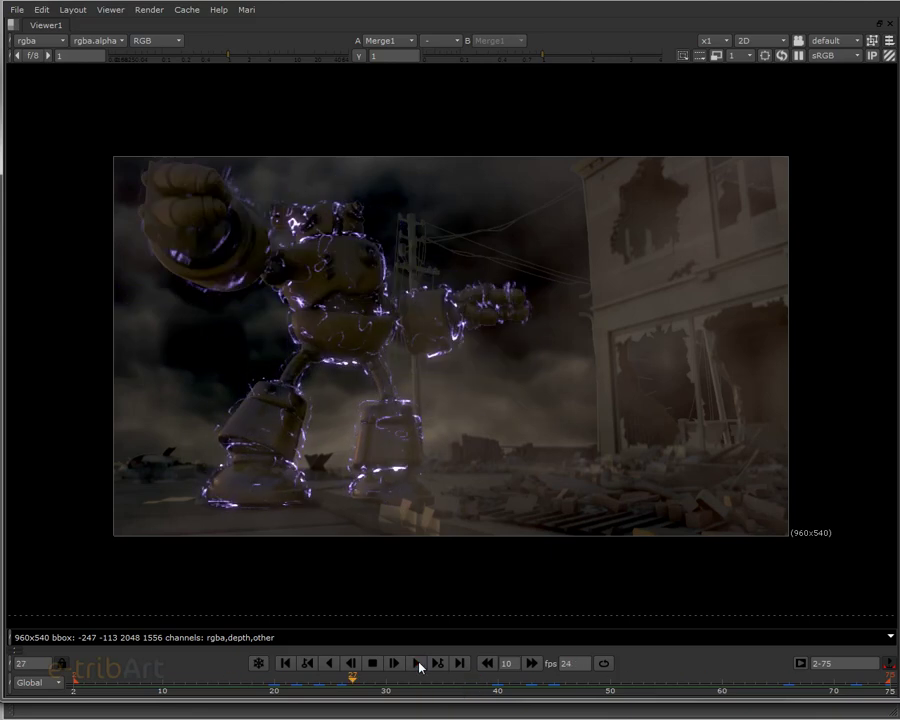
pyautogui.rightClick(470, 437)
pyautogui.press('Escape')
pyautogui.press('space')
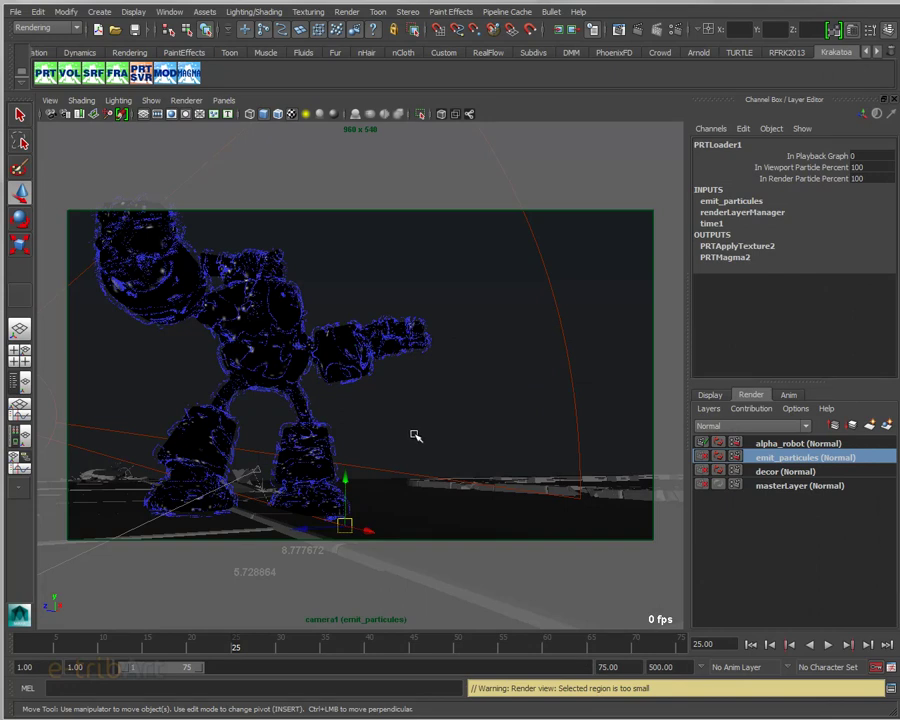
# Clear the PRTLoaderTransform1 selection and select the Bot robot mesh instead
pyautogui.click(267, 362)
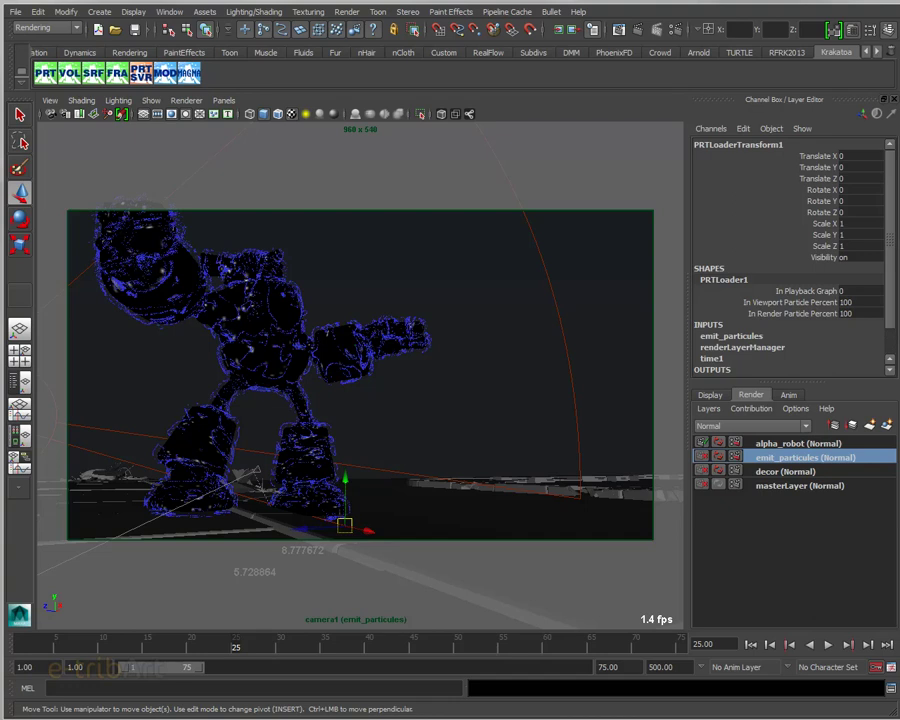
pyautogui.press('Escape')
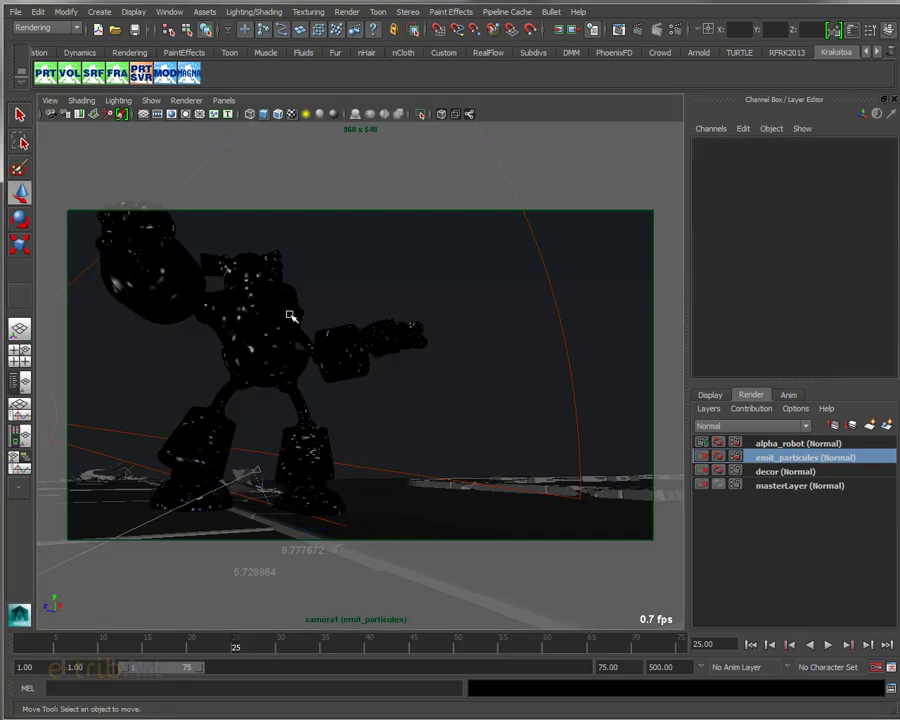
pyautogui.click(293, 317)
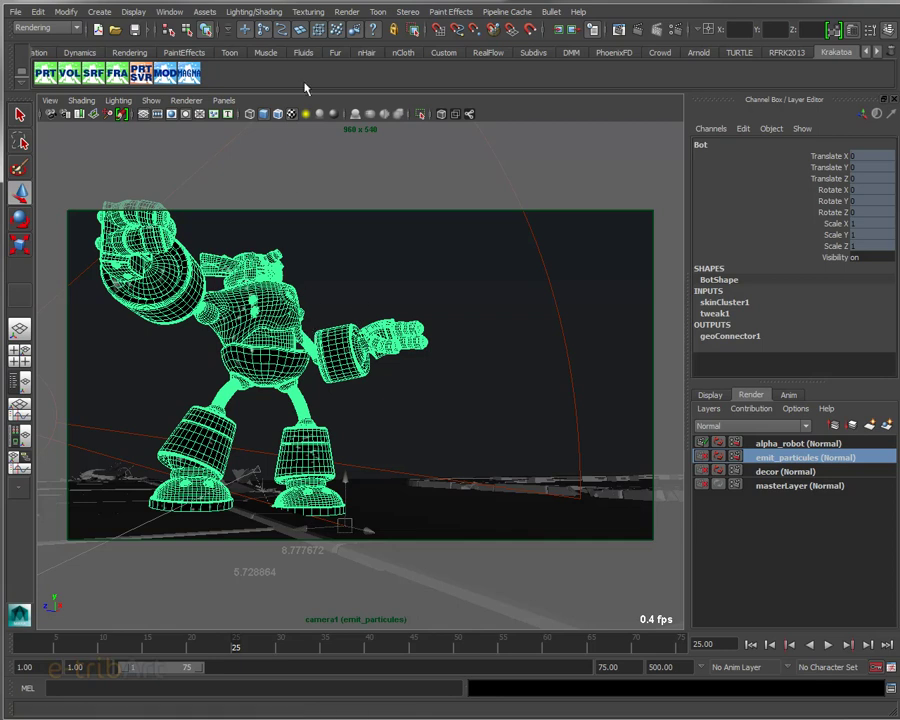
pyautogui.click(68, 32)
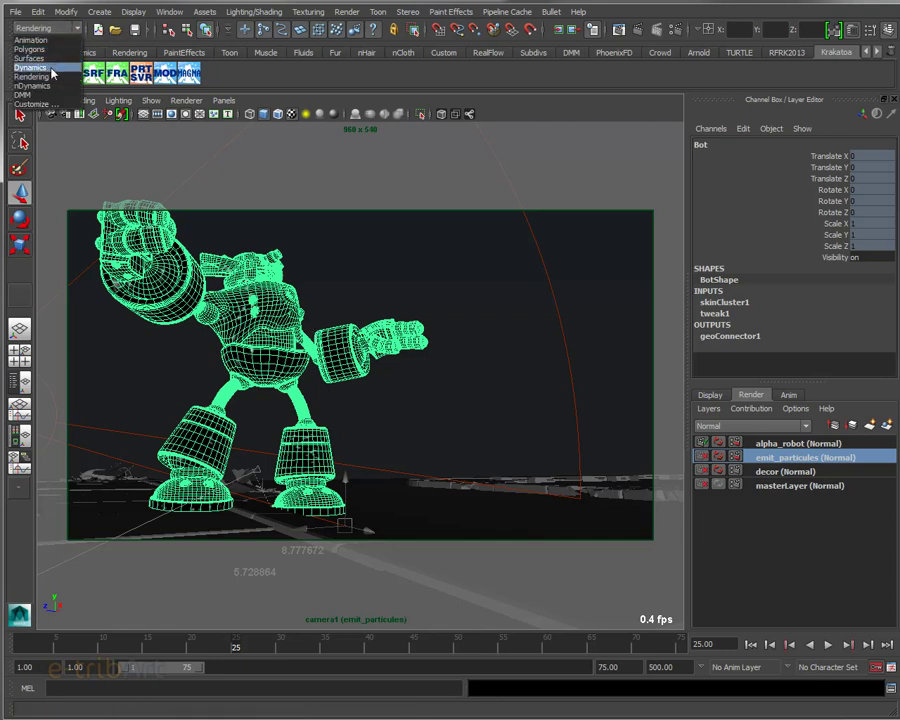
# Switch to the Dynamics menu set and bring up the Emit from Object options
pyautogui.click(30, 67)
pyautogui.click(240, 12)
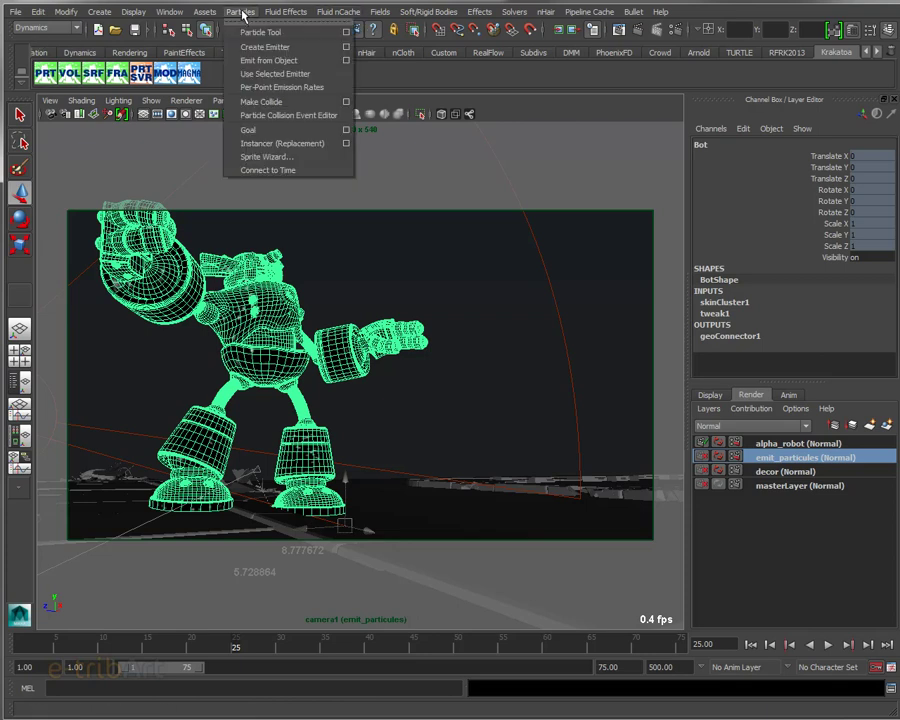
pyautogui.click(347, 61)
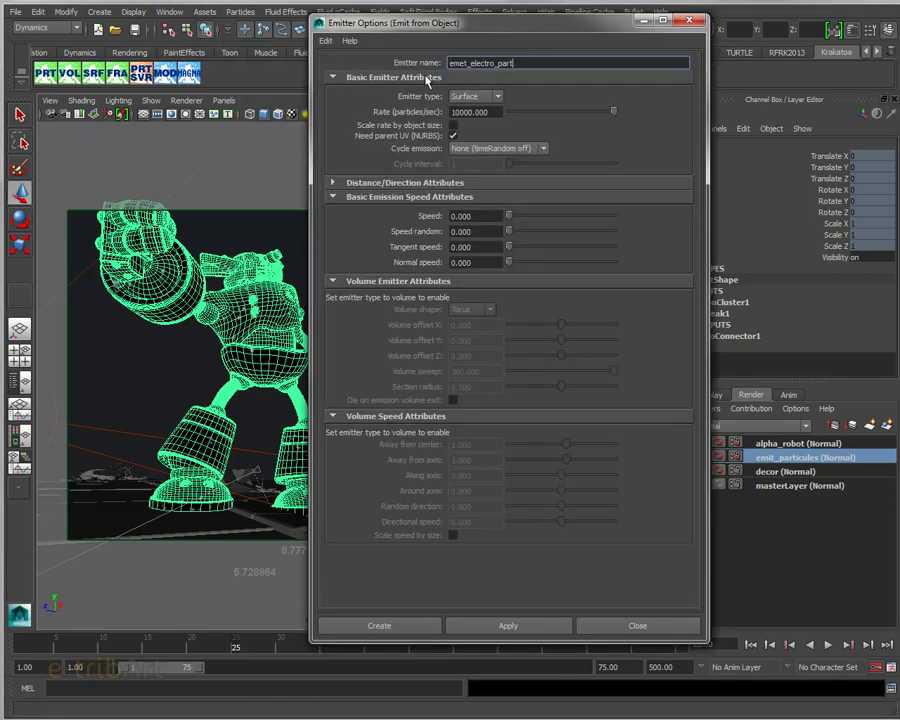
pyautogui.moveTo(442, 22); pyautogui.dragTo(524, 22)
pyautogui.write('10000000.000')
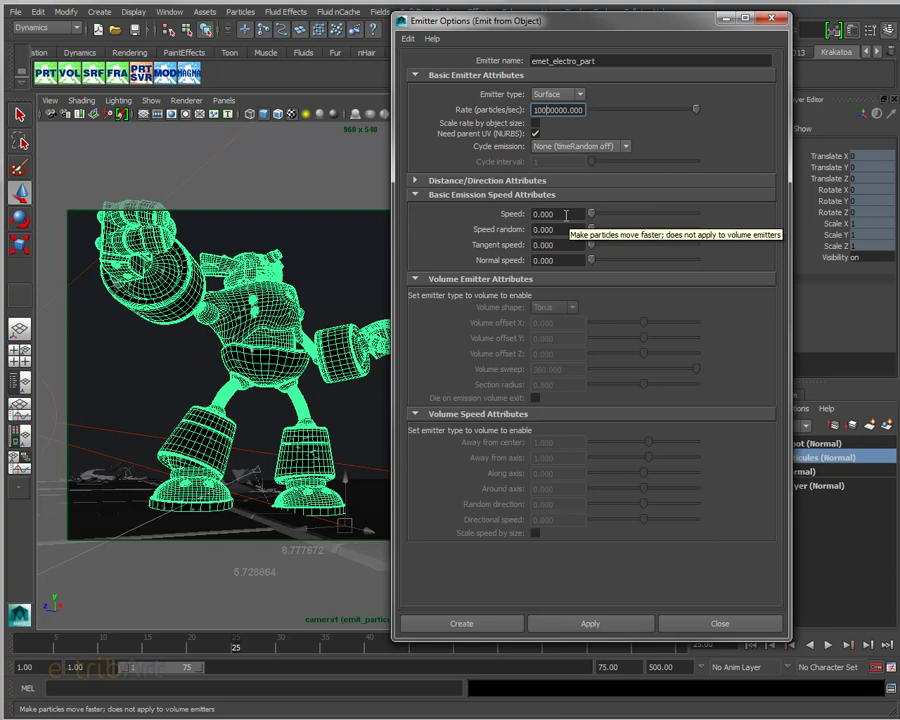
# Create a surface emitter at rate 500000, speed 0.001, normal speed 1, tangent speed 0.003
pyautogui.click(568, 214)
pyautogui.moveTo(569, 213); pyautogui.dragTo(532, 214)
pyautogui.write('0.')
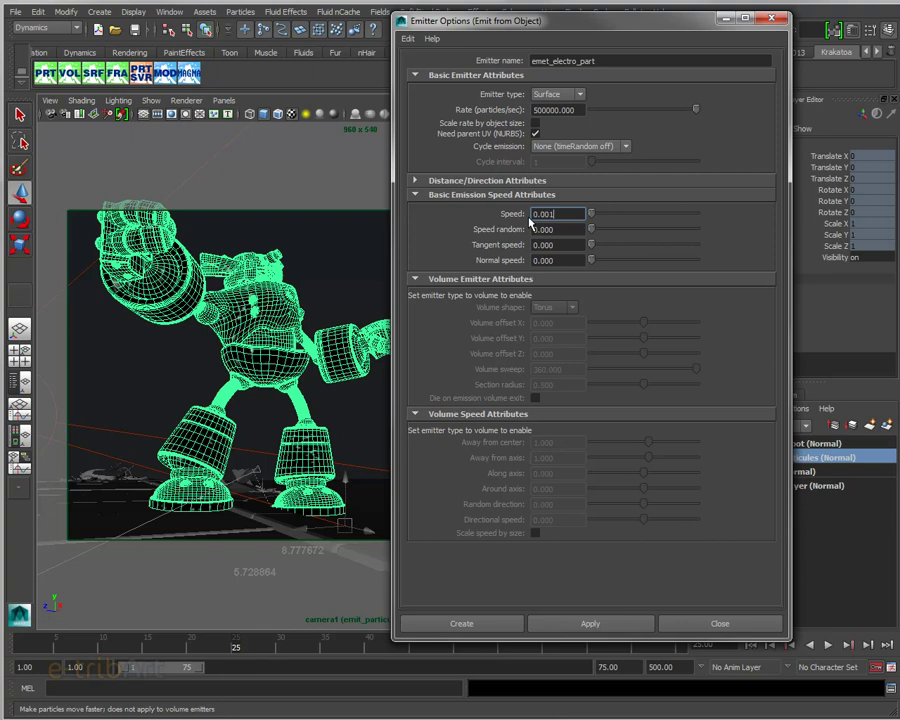
pyautogui.press('Tab')
pyautogui.press('Tab')
pyautogui.press('Tab')
pyautogui.write('1')
pyautogui.press('Return')
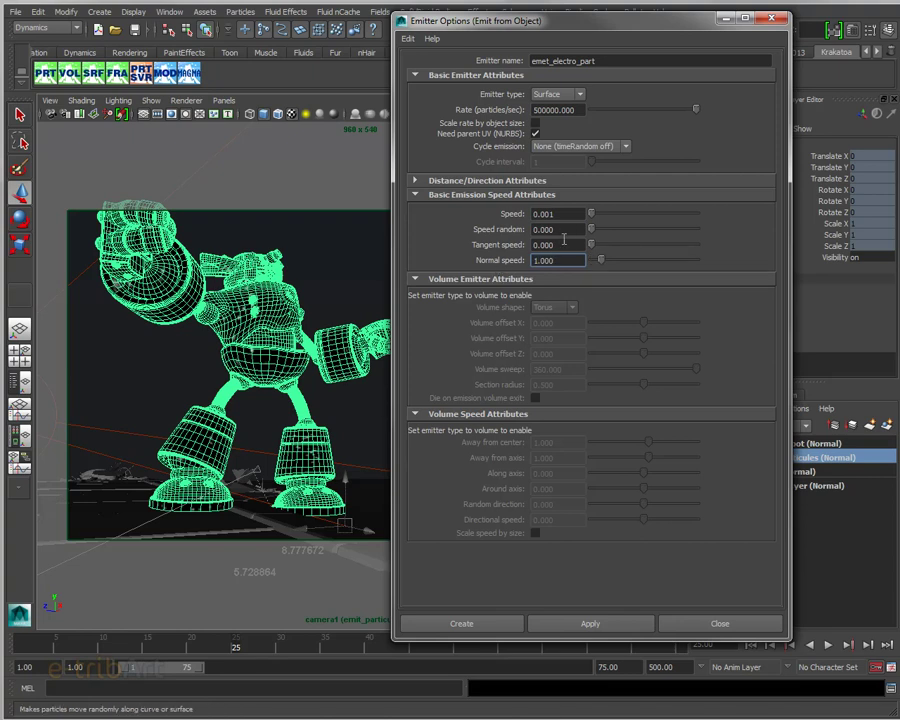
pyautogui.doubleClick(560, 244)
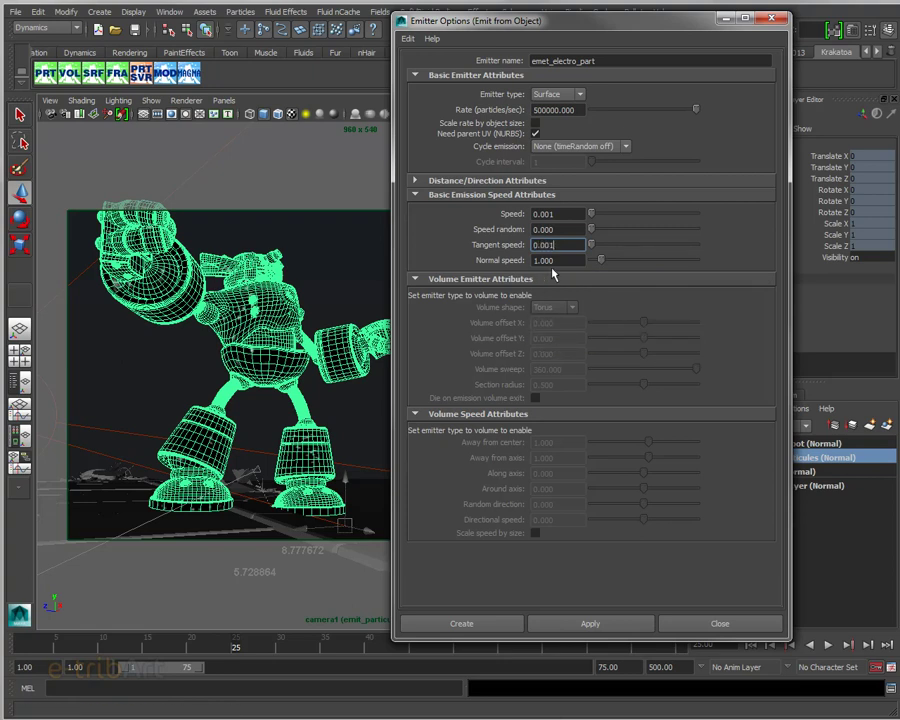
pyautogui.write('0.001')
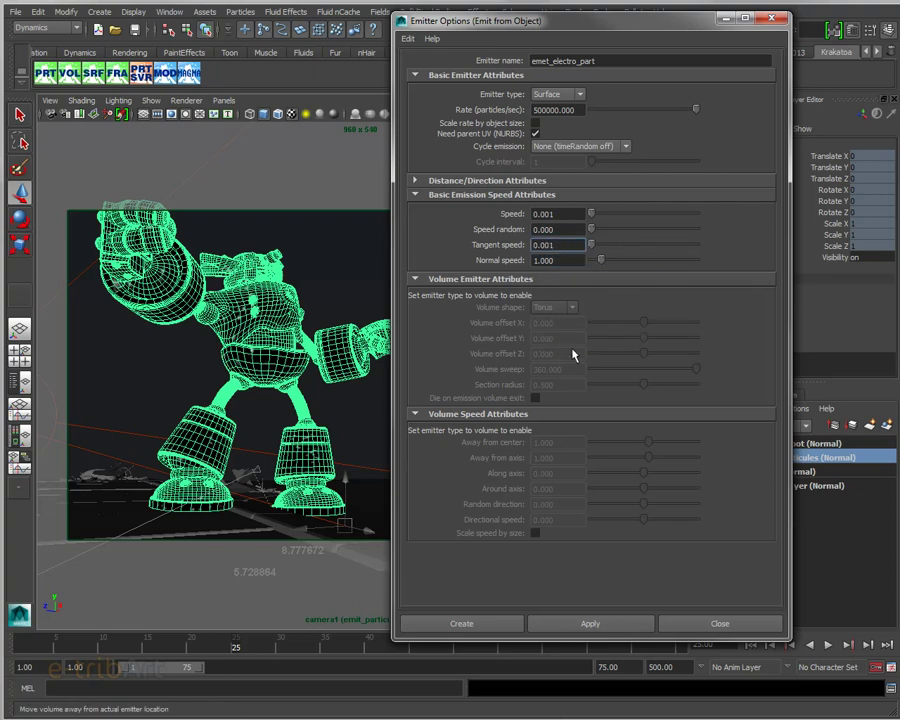
pyautogui.press('BackSpace')
pyautogui.write('3')
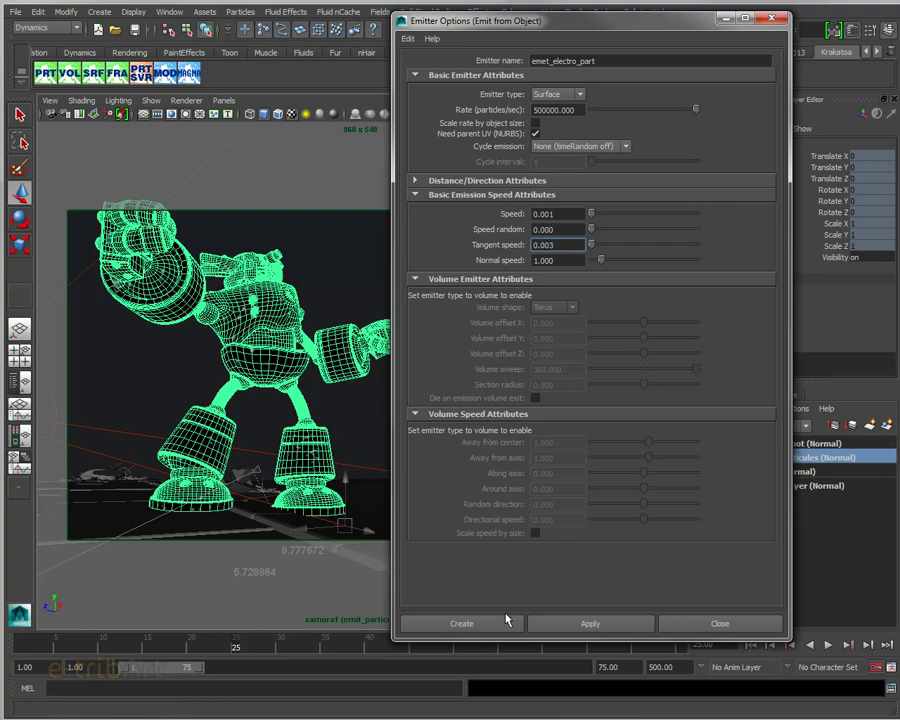
pyautogui.click(497, 628)
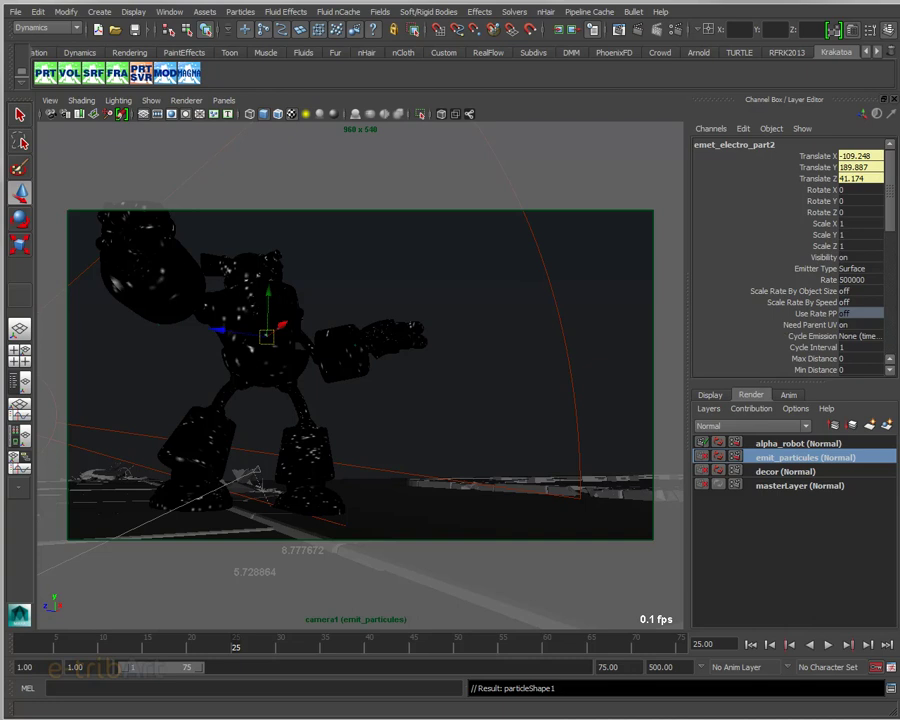
# Select particle1 and show the emet_electro_part2 emitter attributes
pyautogui.click(250, 300)
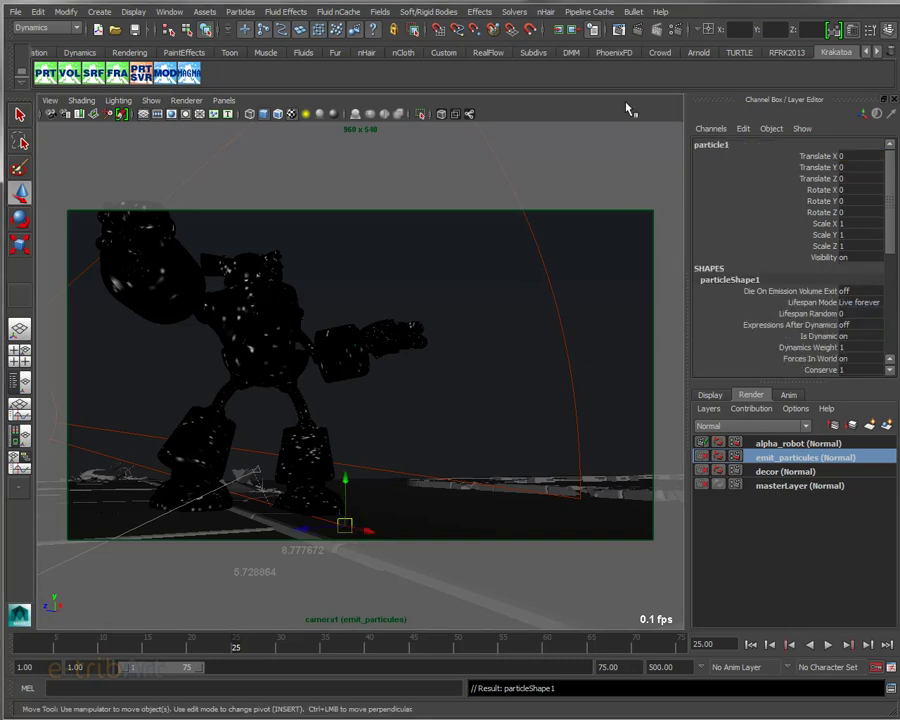
pyautogui.hotkey('ctrl', 'a')
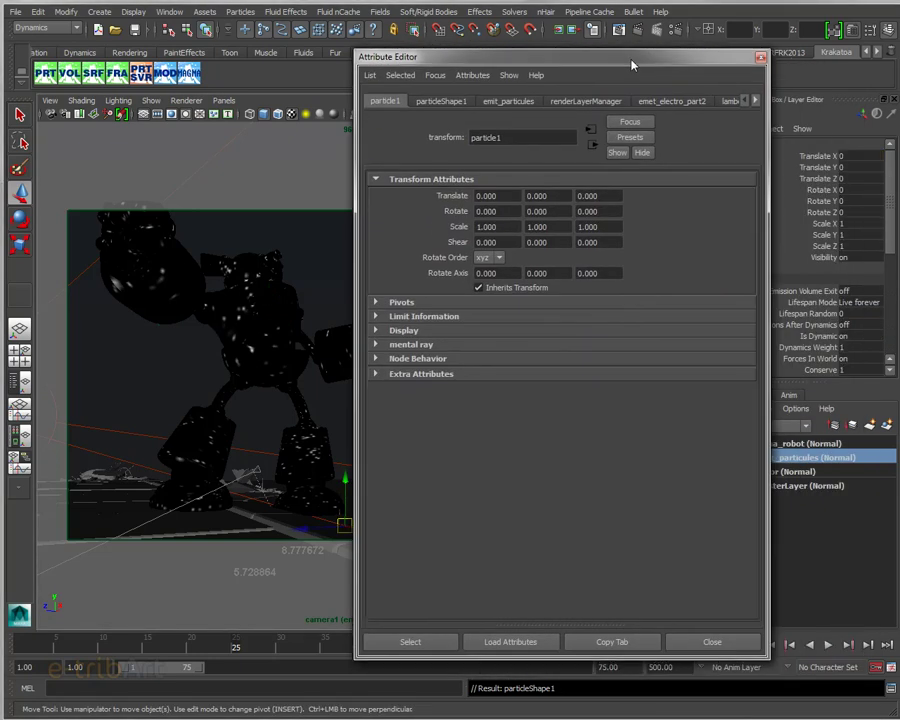
pyautogui.click(494, 97)
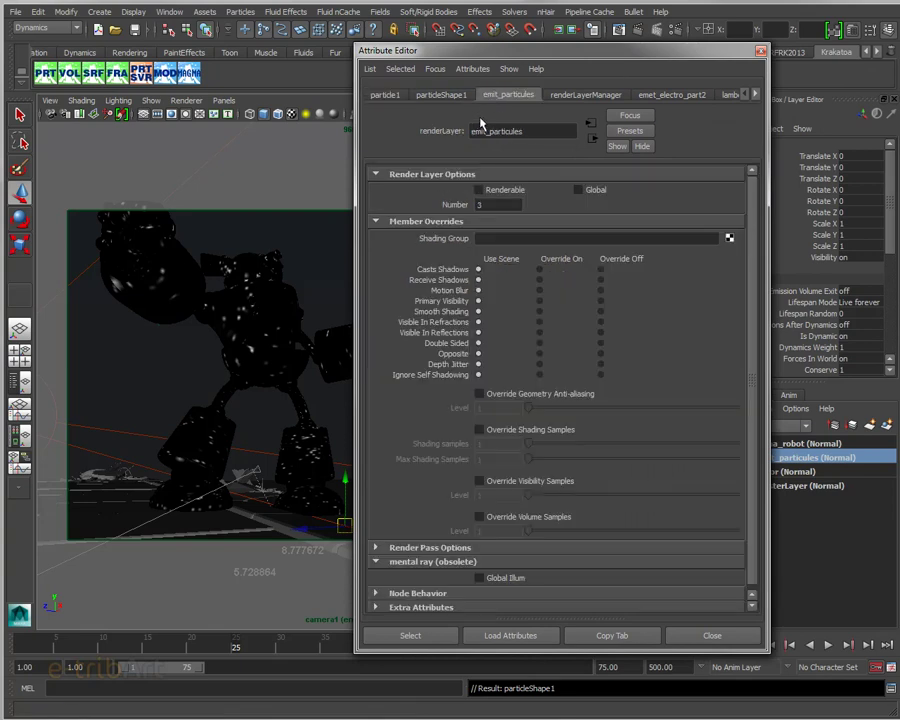
pyautogui.click(664, 96)
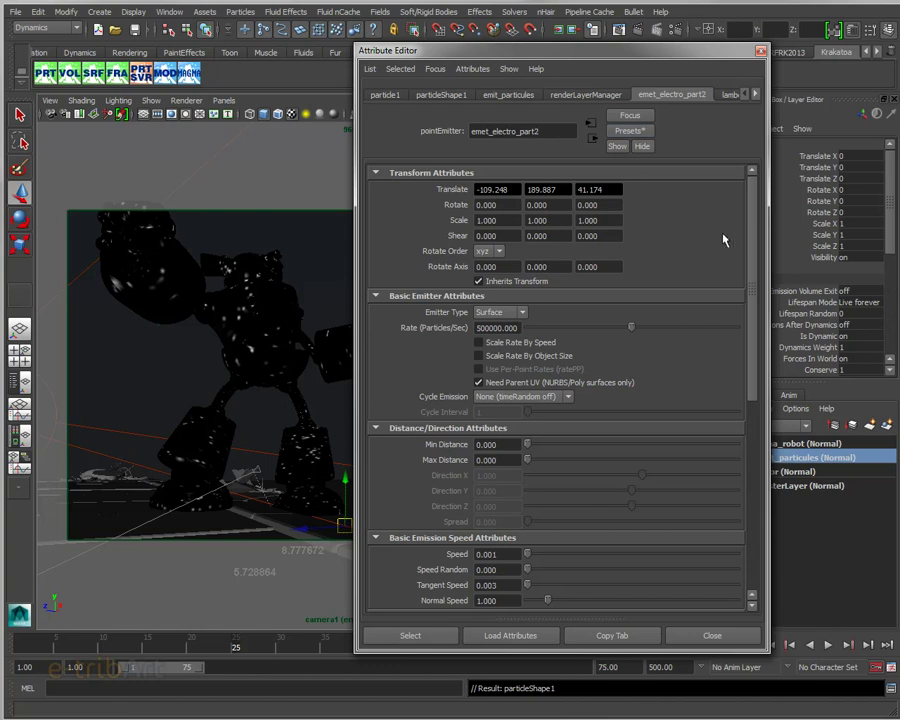
pyautogui.moveTo(749, 231); pyautogui.dragTo(749, 292)
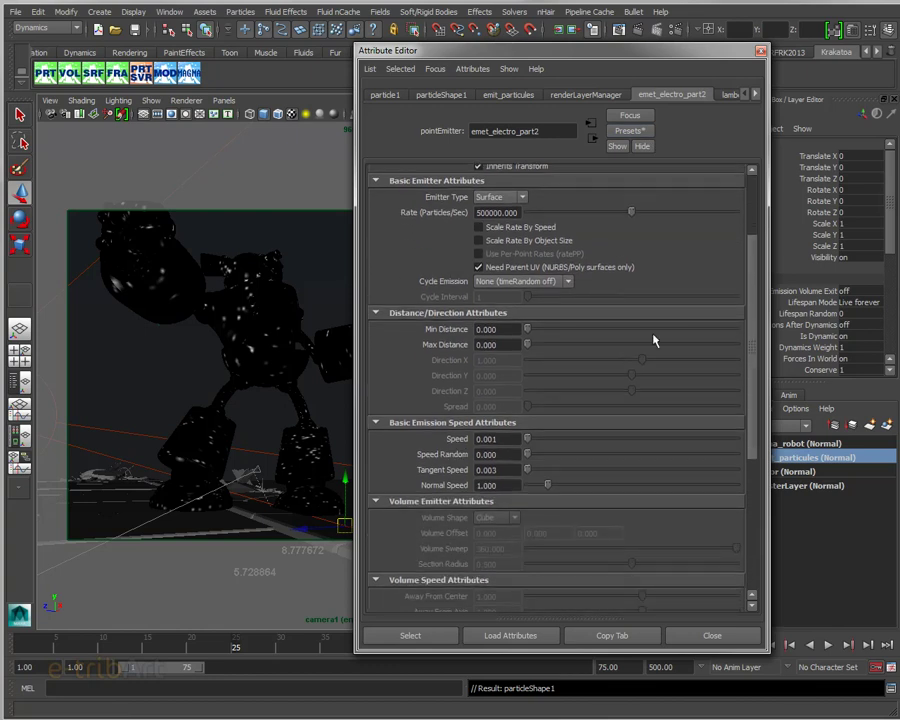
# Set the emitter's Min Distance to 3.8 and Max Distance to 4
pyautogui.click(492, 329)
pyautogui.write('3')
pyautogui.click(509, 345)
pyautogui.moveTo(509, 345); pyautogui.dragTo(431, 352)
pyautogui.write('4')
pyautogui.press('Return')
pyautogui.moveTo(515, 329); pyautogui.dragTo(436, 327)
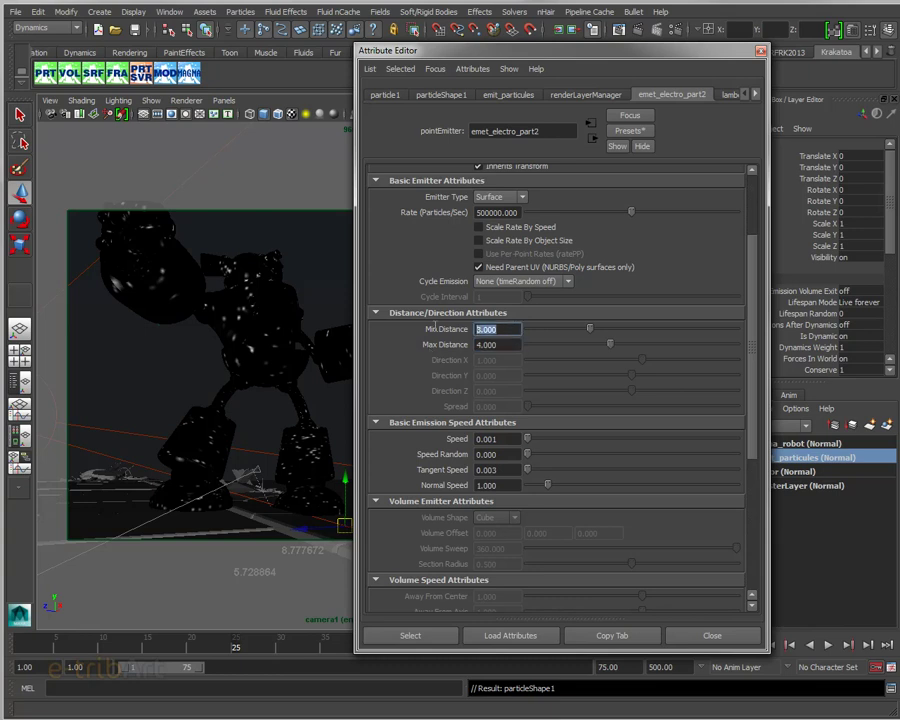
pyautogui.write('3.8')
pyautogui.press('Return')
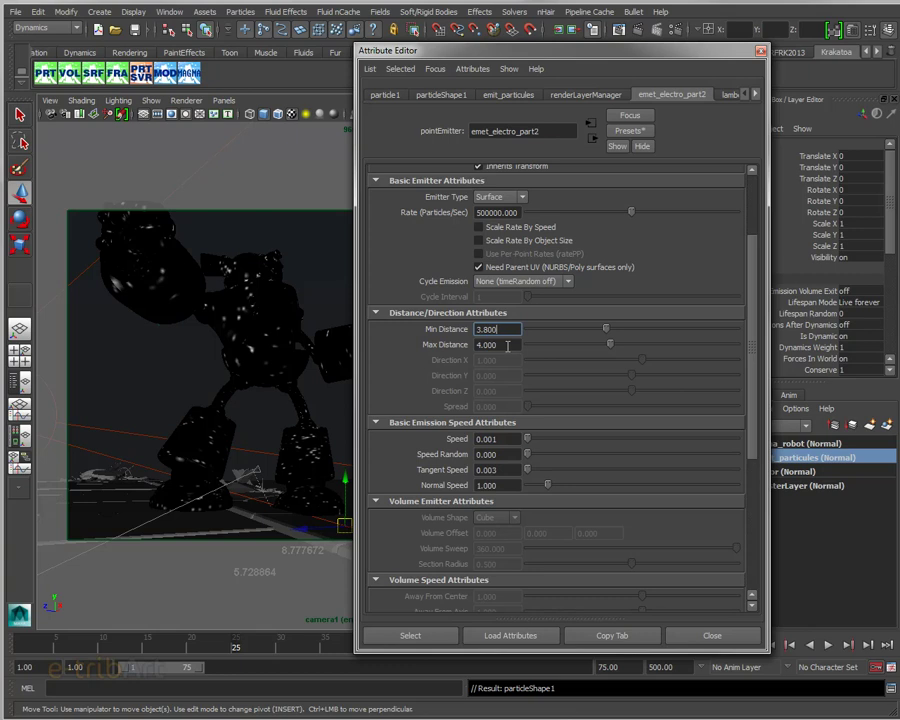
# Enable Texture Rate on emet_electro_part2
pyautogui.moveTo(752, 426)
pyautogui.mouseDown()
pyautogui.moveTo(744, 500)
pyautogui.moveTo(743, 352)
pyautogui.moveTo(753, 617)
pyautogui.mouseUp()
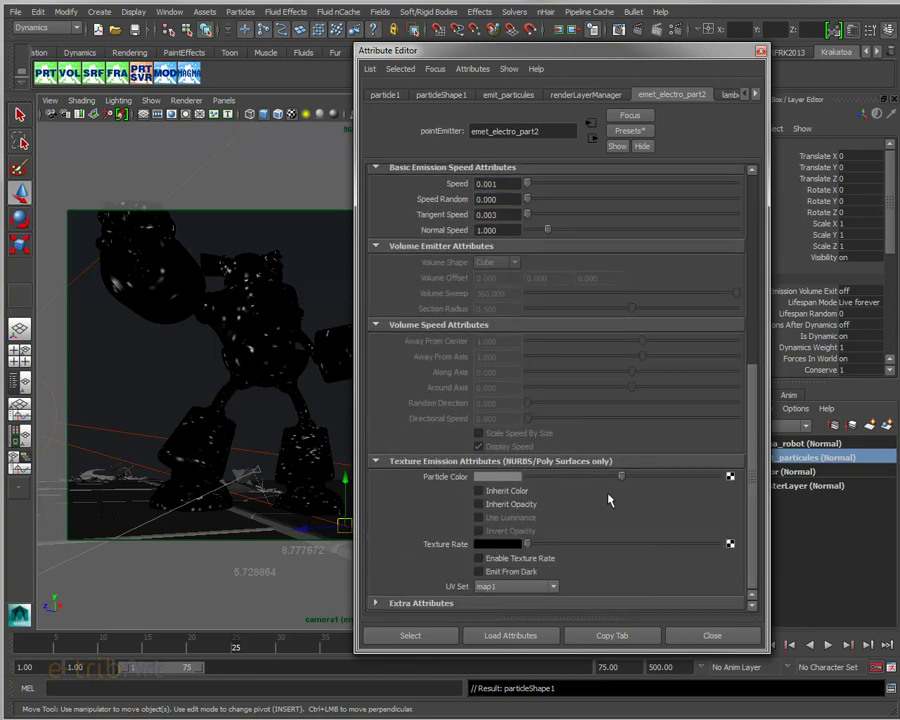
pyautogui.click(515, 560)
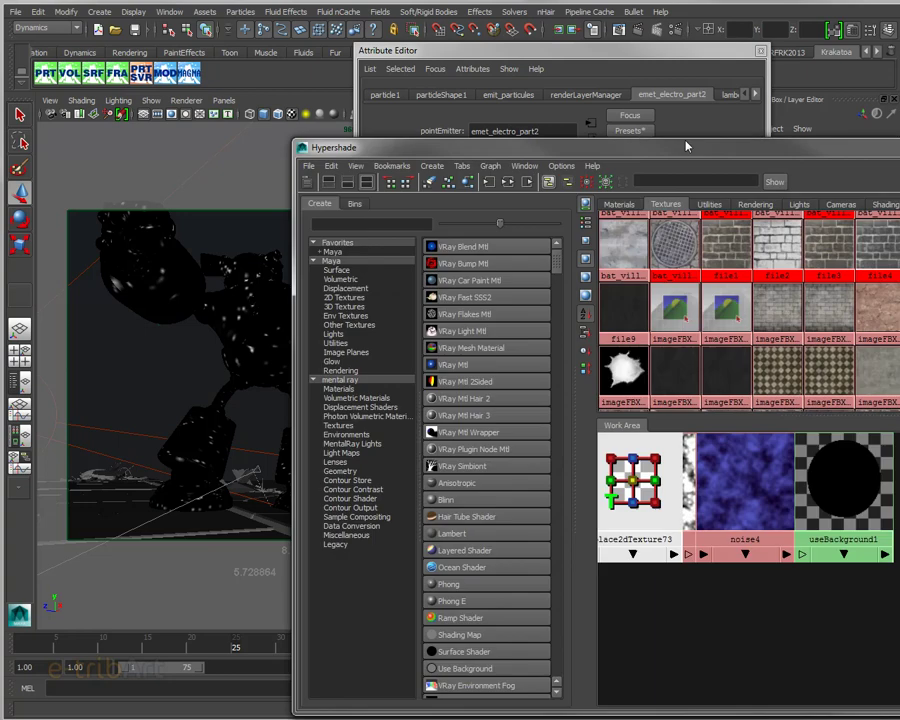
pyautogui.moveTo(600, 142); pyautogui.dragTo(335, 30)
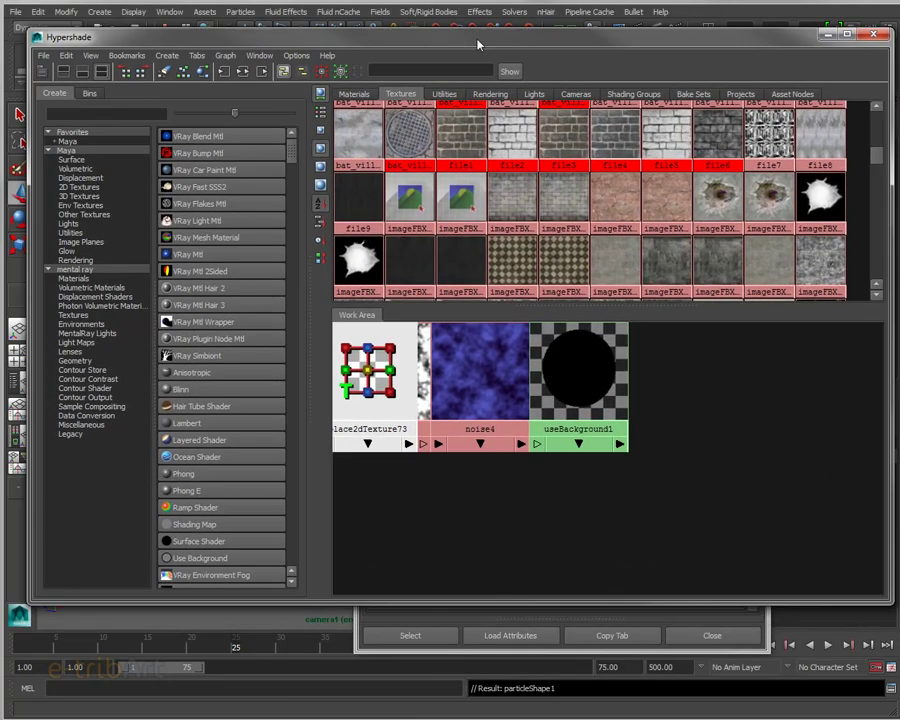
# Create a new 2D Ramp texture (ramp5) in Hypershade and open its settings
pyautogui.click(76, 187)
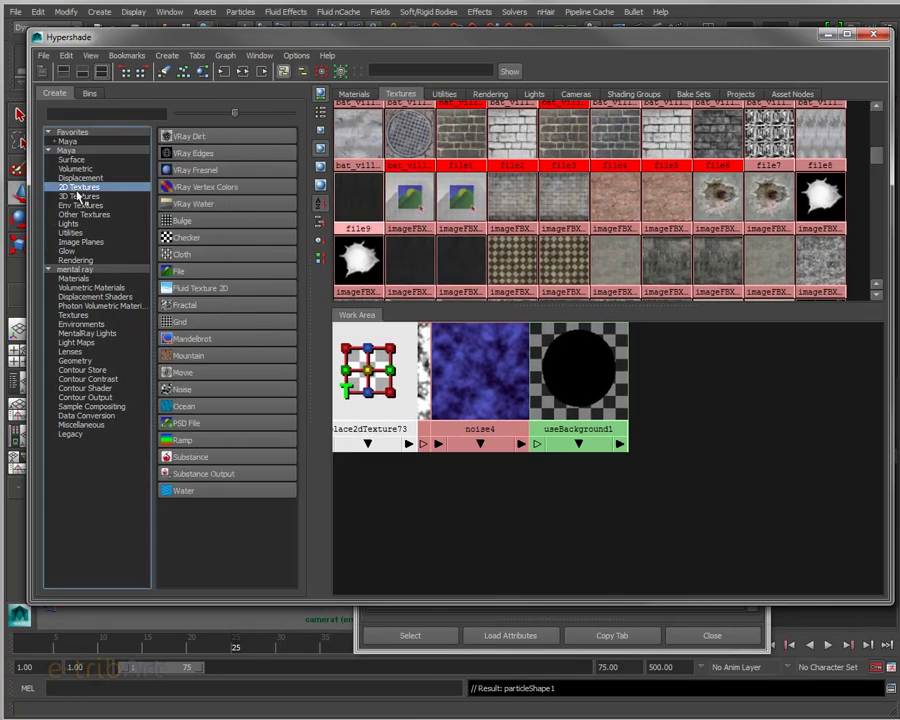
pyautogui.click(190, 440)
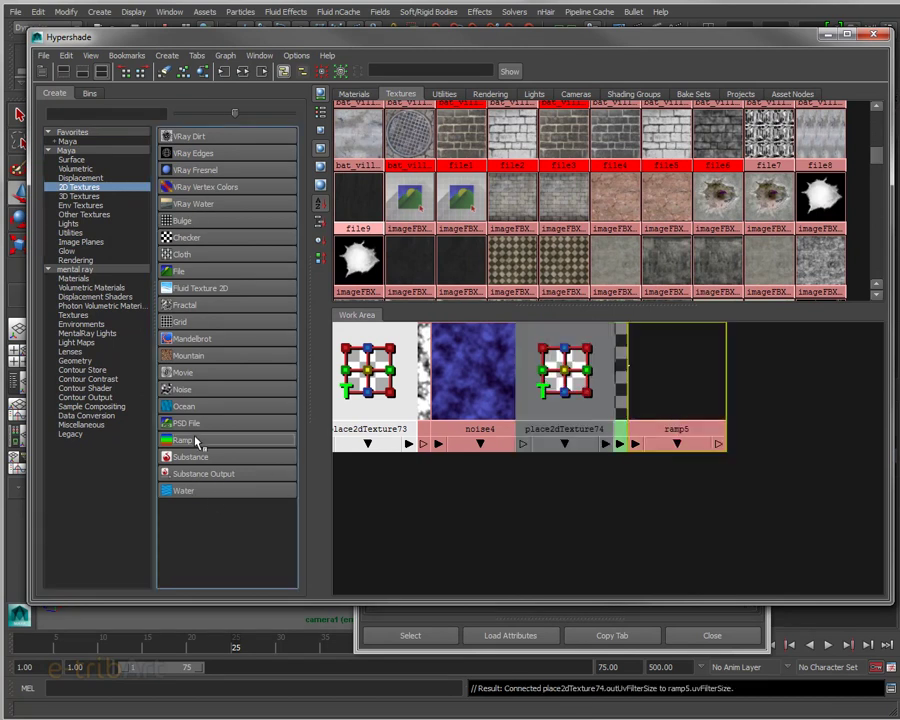
pyautogui.moveTo(585, 410); pyautogui.dragTo(462, 553)
pyautogui.moveTo(647, 397); pyautogui.dragTo(597, 532)
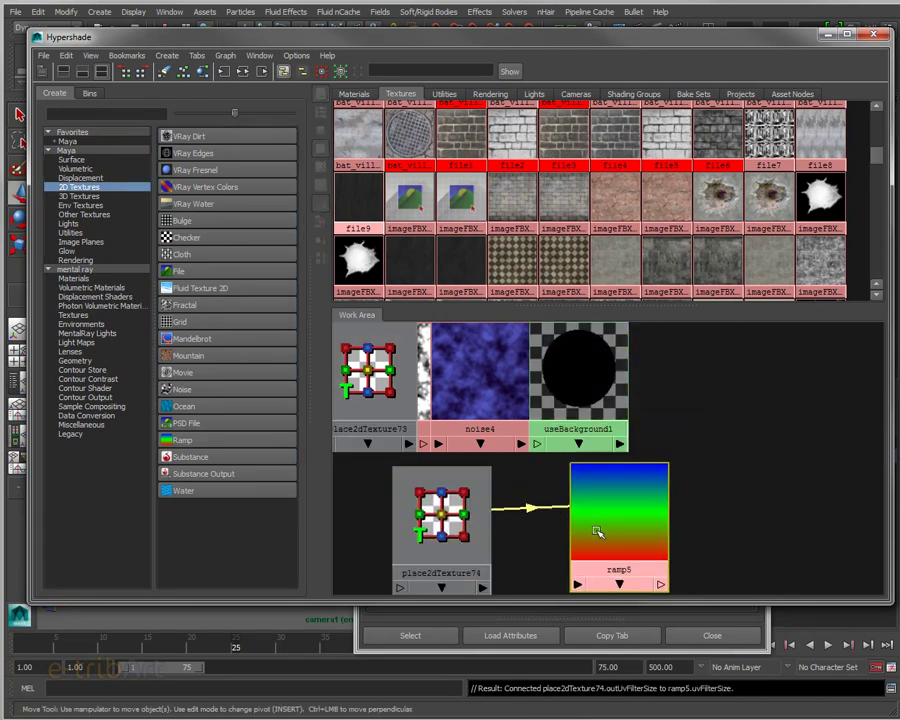
pyautogui.doubleClick(583, 533)
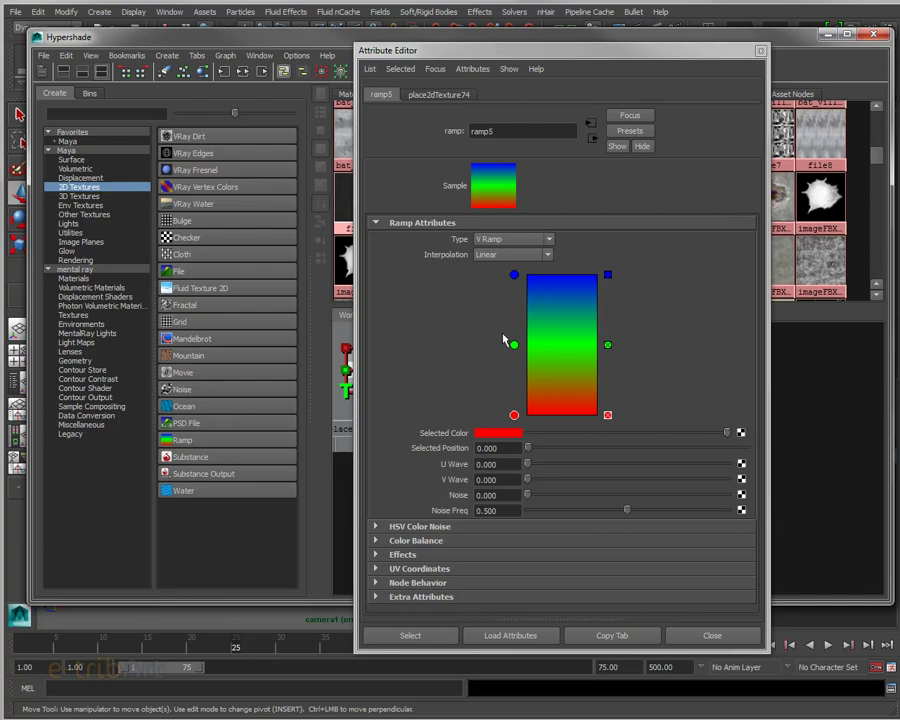
# Make the ramp's top and bottom stops black and middle white, squeezed into a thin band
pyautogui.click(514, 275)
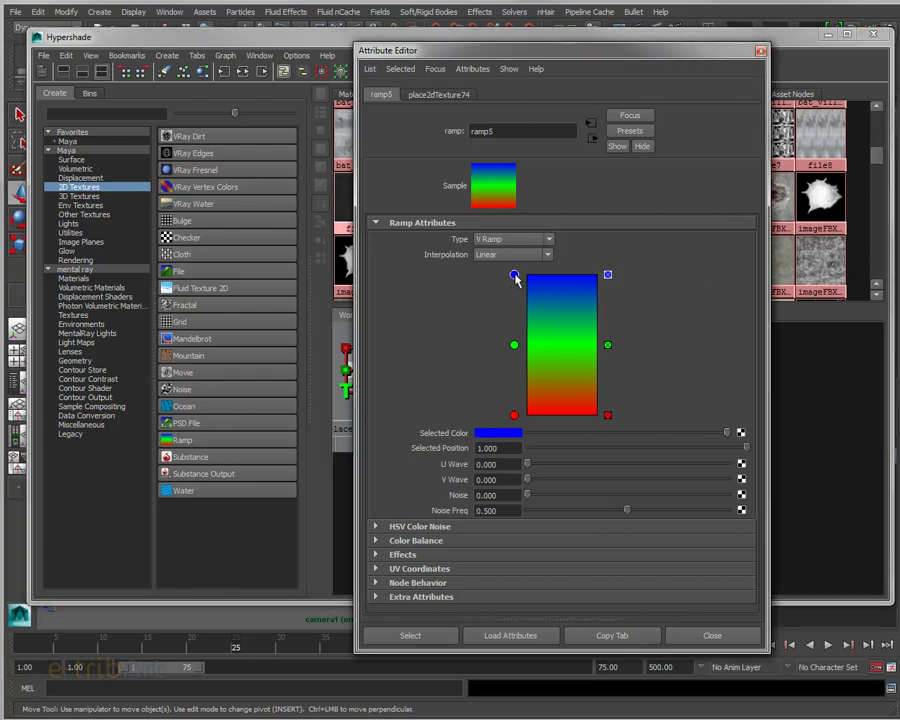
pyautogui.click(487, 435)
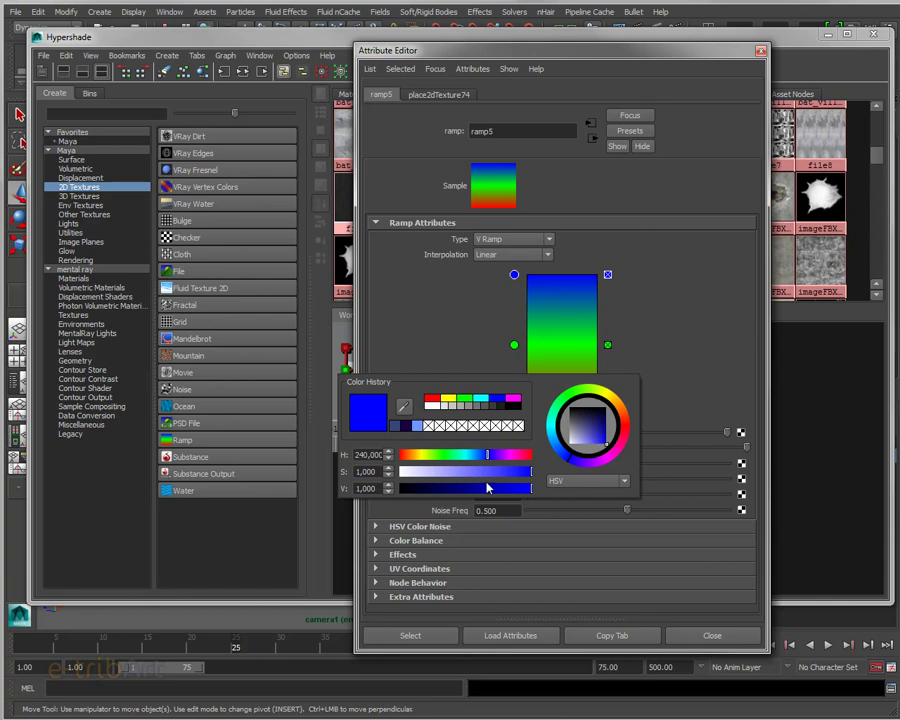
pyautogui.moveTo(455, 490); pyautogui.dragTo(398, 489)
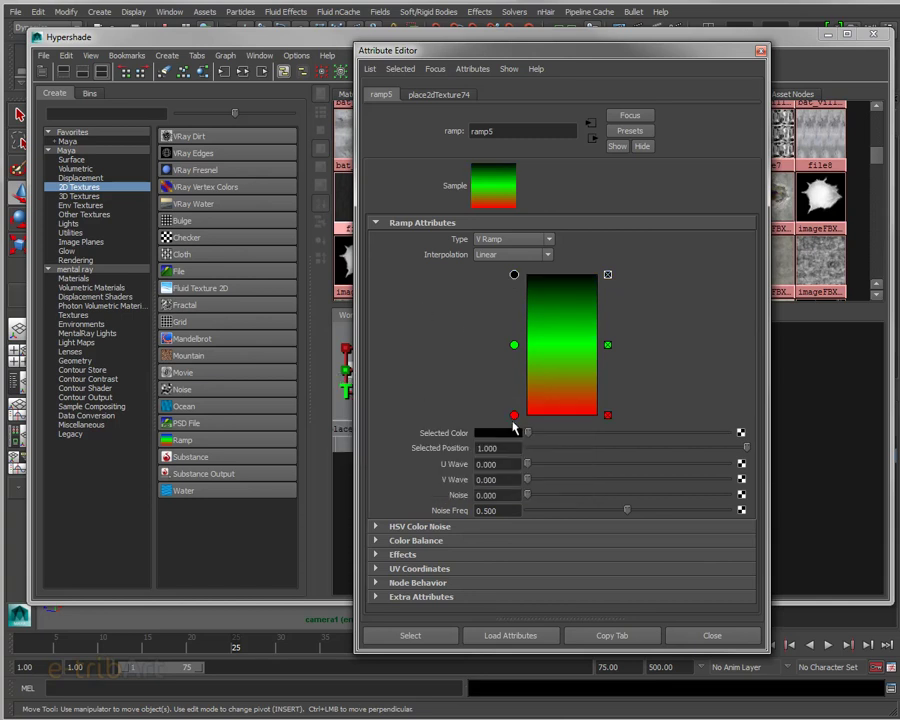
pyautogui.click(514, 415)
pyautogui.click(511, 436)
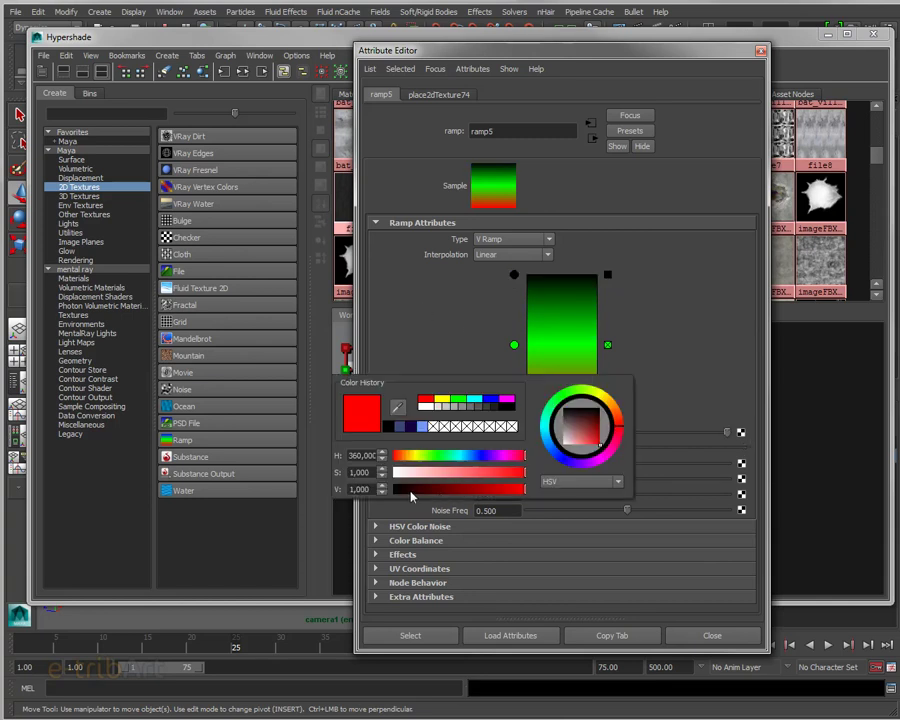
pyautogui.moveTo(455, 489); pyautogui.dragTo(398, 489)
pyautogui.click(514, 345)
pyautogui.moveTo(537, 438); pyautogui.dragTo(707, 445)
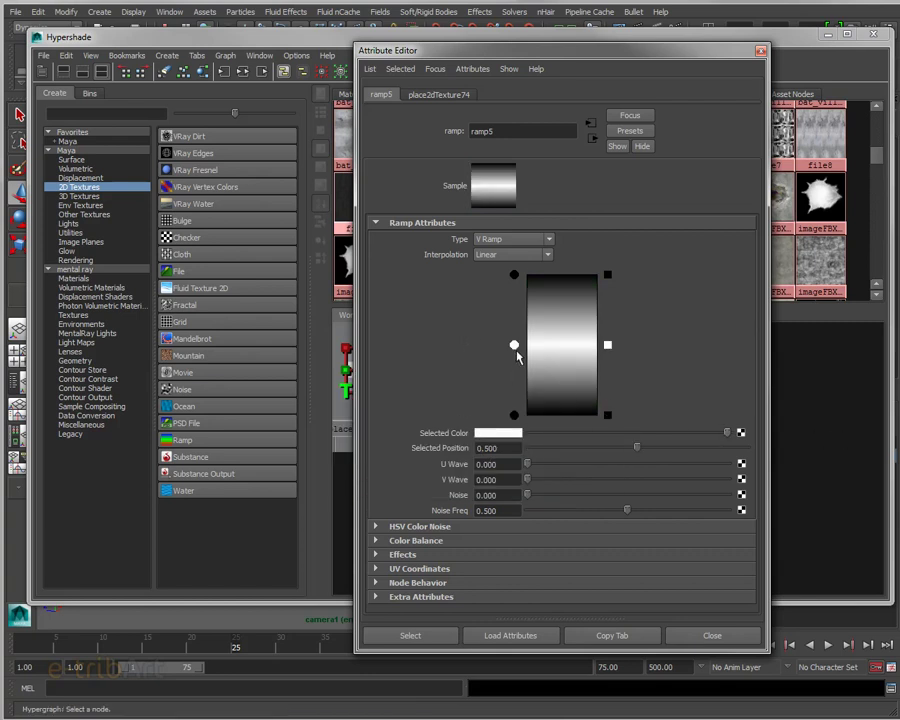
pyautogui.moveTo(514, 274); pyautogui.dragTo(514, 339)
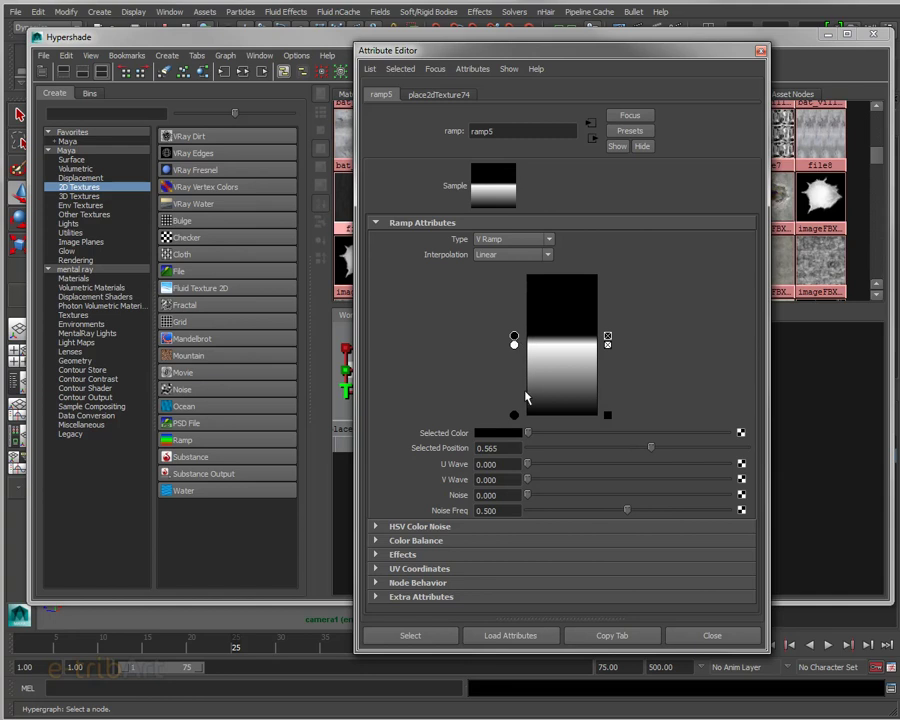
pyautogui.moveTo(514, 416); pyautogui.dragTo(514, 346)
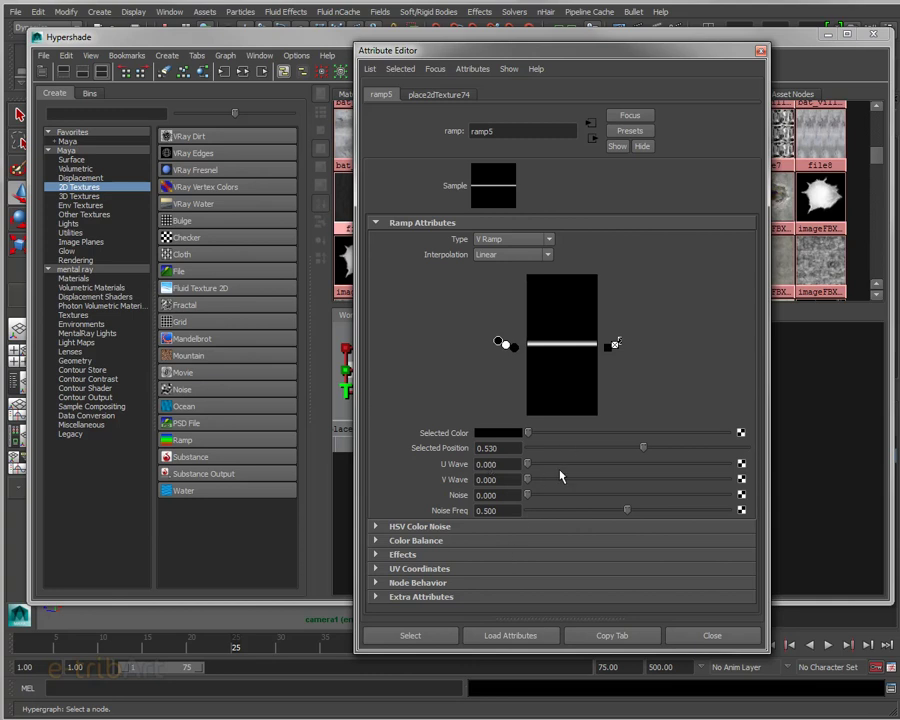
# Give the ramp V Wave 0.326, Noise 0.365 and Noise Freq 0.189
pyautogui.moveTo(545, 481); pyautogui.dragTo(592, 479)
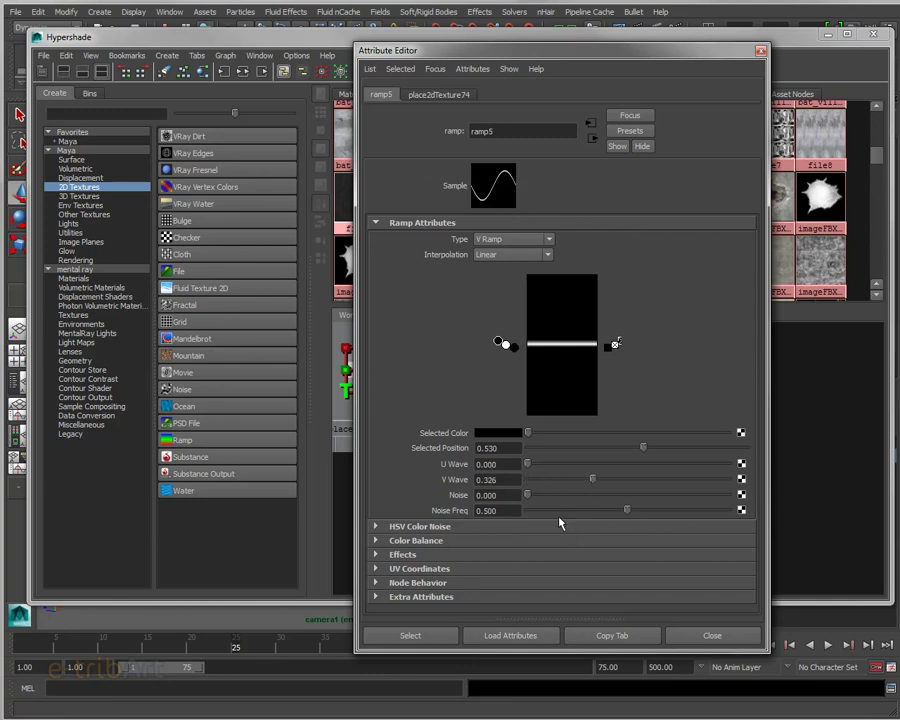
pyautogui.moveTo(546, 494)
pyautogui.mouseDown()
pyautogui.moveTo(591, 494)
pyautogui.moveTo(617, 512)
pyautogui.moveTo(554, 512)
pyautogui.moveTo(679, 511)
pyautogui.moveTo(553, 504)
pyautogui.moveTo(565, 506)
pyautogui.mouseUp()
pyautogui.click(627, 510)
pyautogui.moveTo(455, 55); pyautogui.dragTo(551, 70)
pyautogui.hotkey('ctrl', 'a')
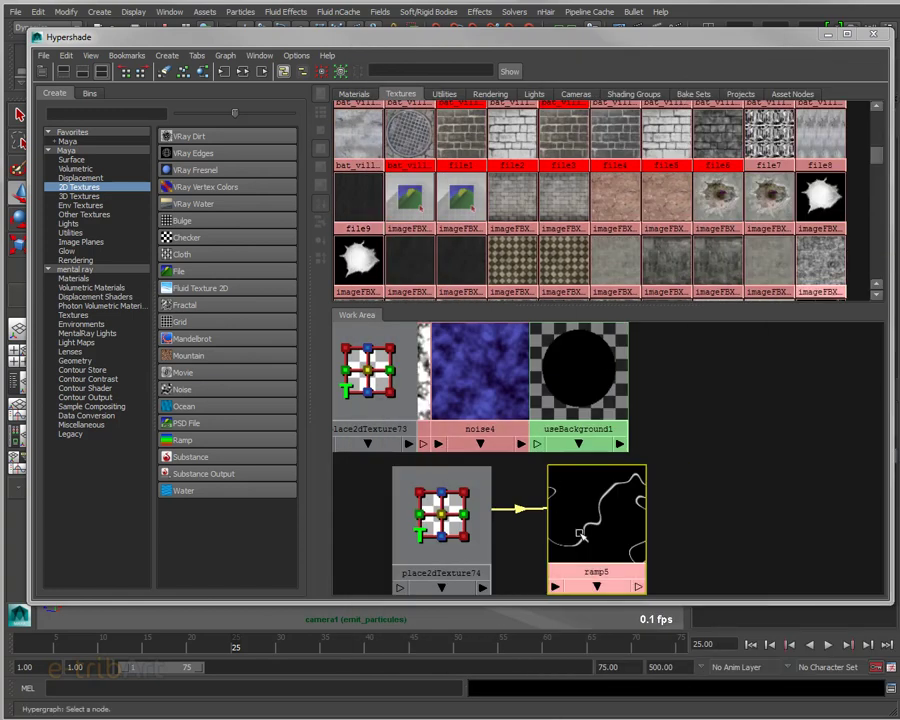
# Open the place2dTexture74 placement settings
pyautogui.moveTo(582, 535); pyautogui.dragTo(588, 541)
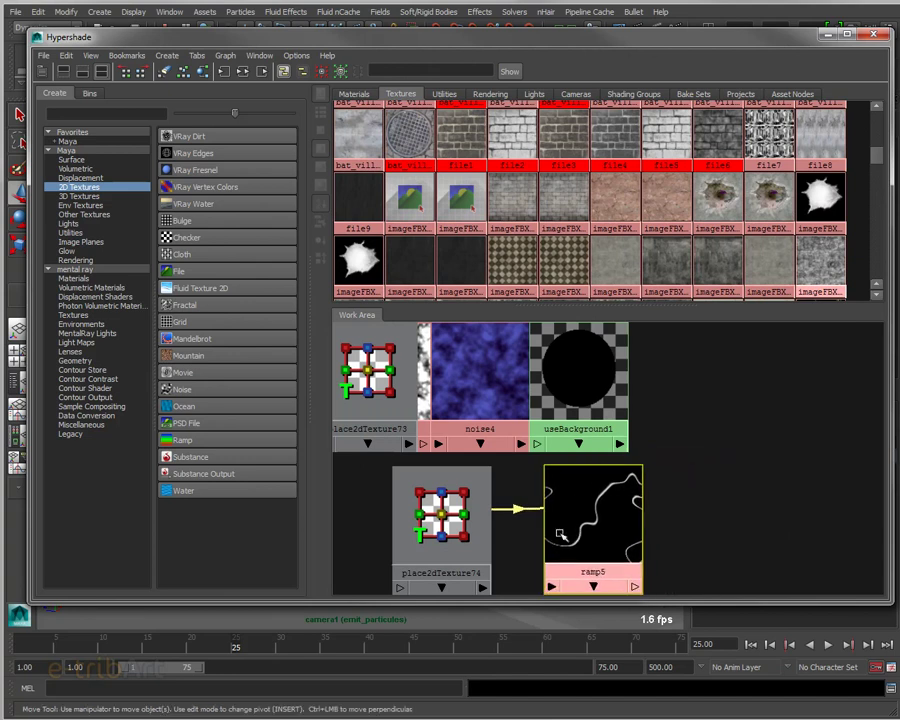
pyautogui.moveTo(463, 526); pyautogui.dragTo(476, 531)
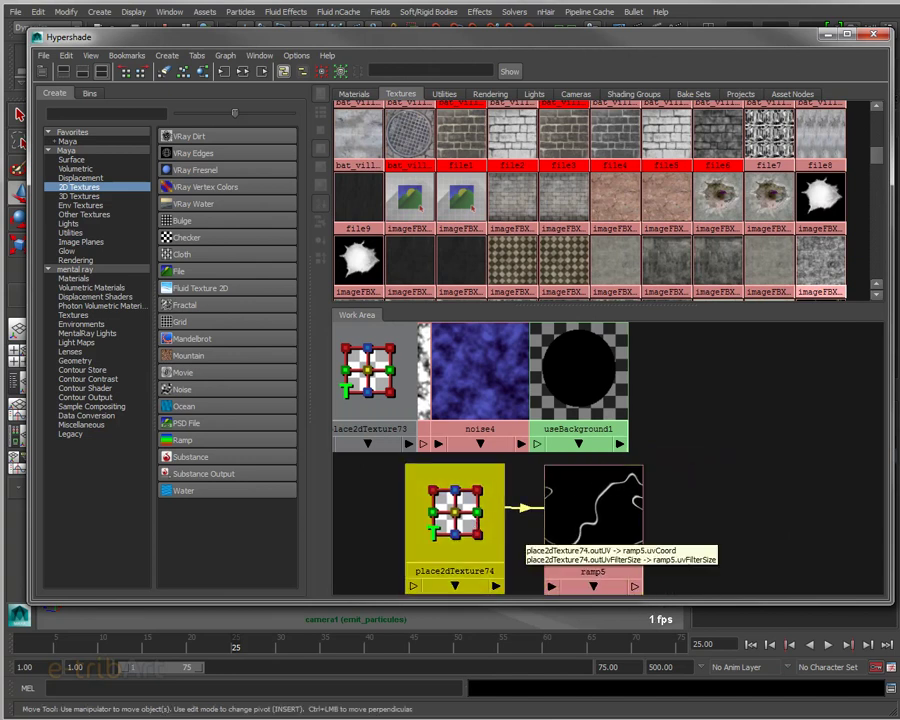
pyautogui.hotkey('ctrl', 'a')
# Set place2dTexture74 Repeat UV to 3 × 3
pyautogui.moveTo(656, 50); pyautogui.dragTo(224, 50)
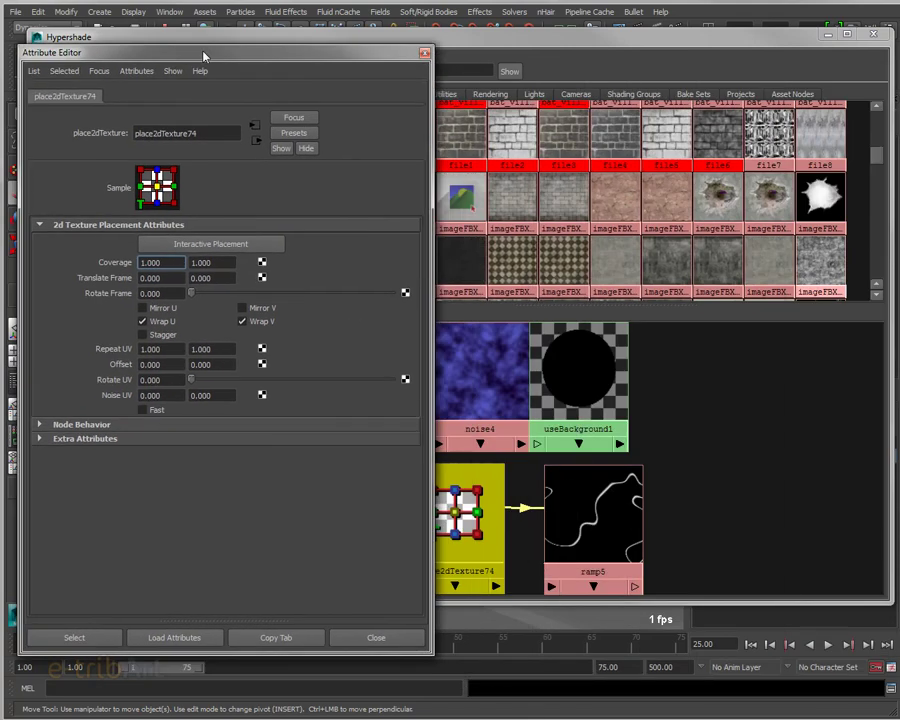
pyautogui.doubleClick(176, 343)
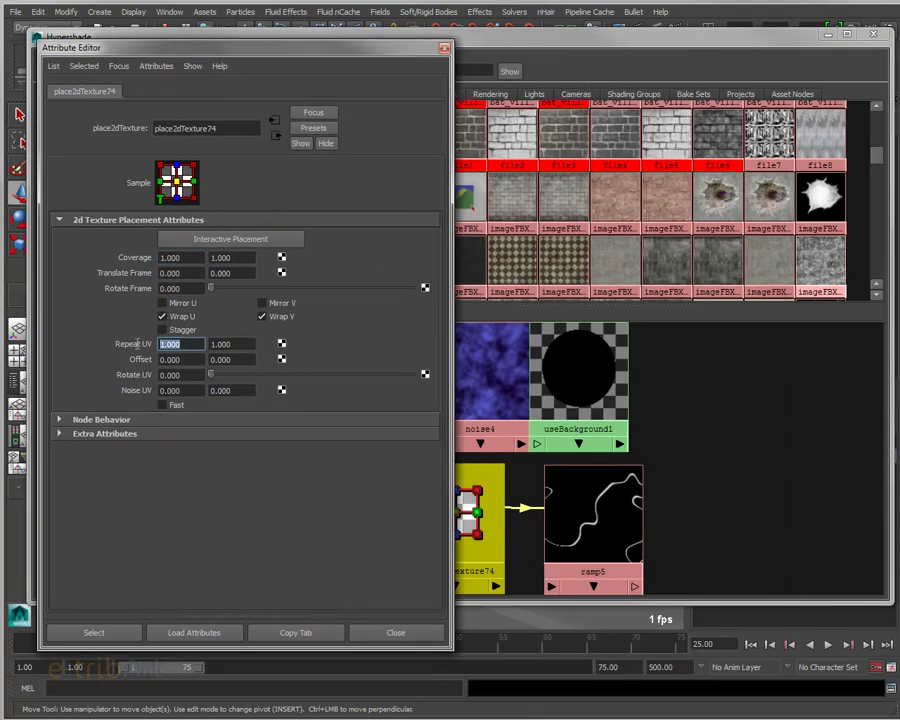
pyautogui.write('3')
pyautogui.press('Tab')
pyautogui.write('3')
pyautogui.press('Return')
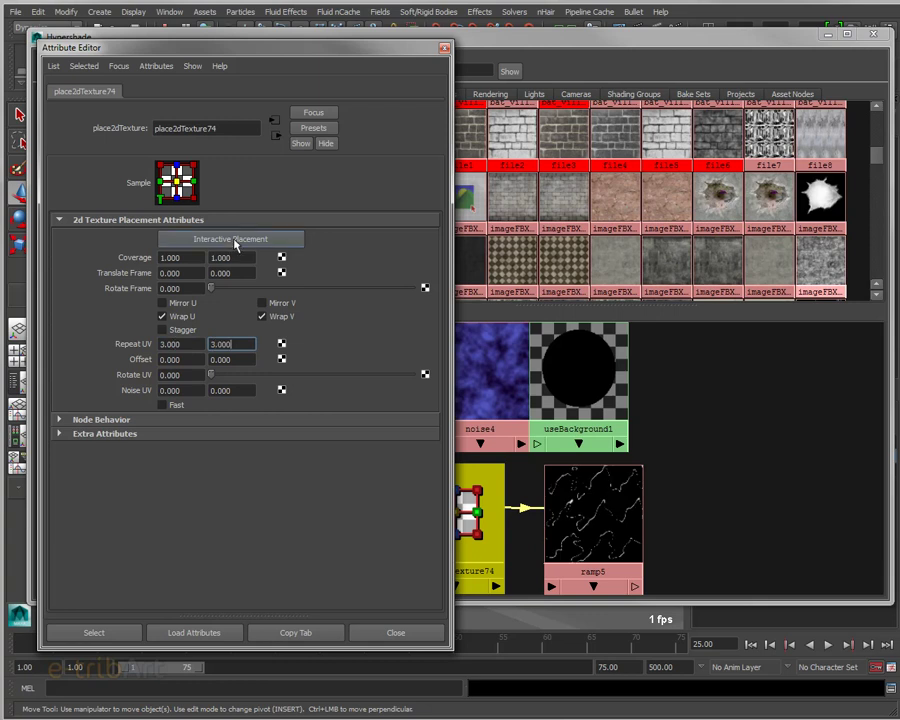
pyautogui.moveTo(216, 57); pyautogui.dragTo(810, 122)
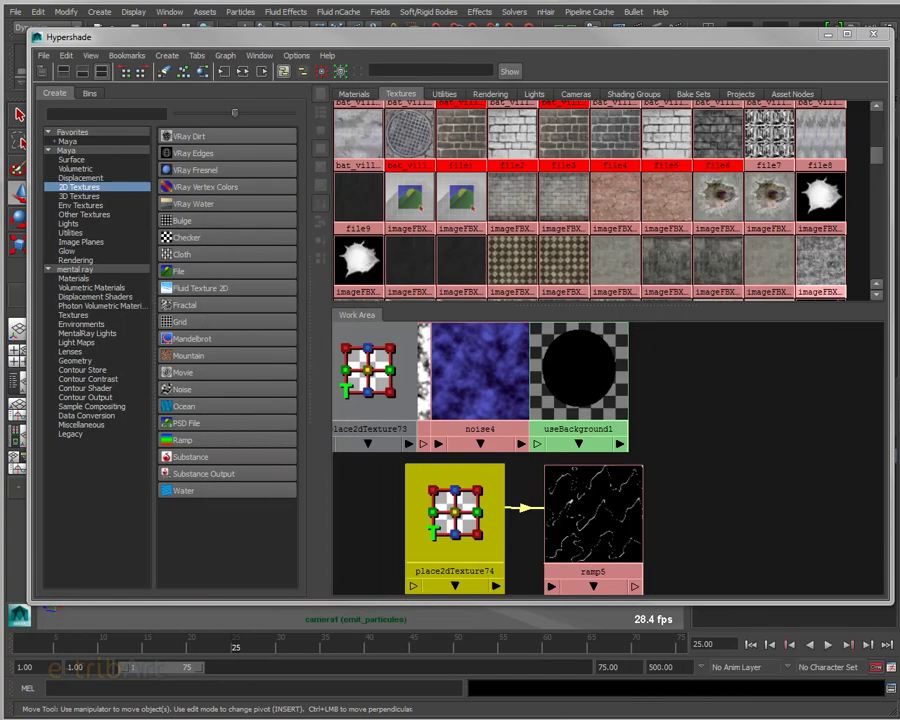
# Close Hypershade and render frame 25 of the emit_particules layer with Maya Software
pyautogui.moveTo(212, 38); pyautogui.dragTo(562, 58)
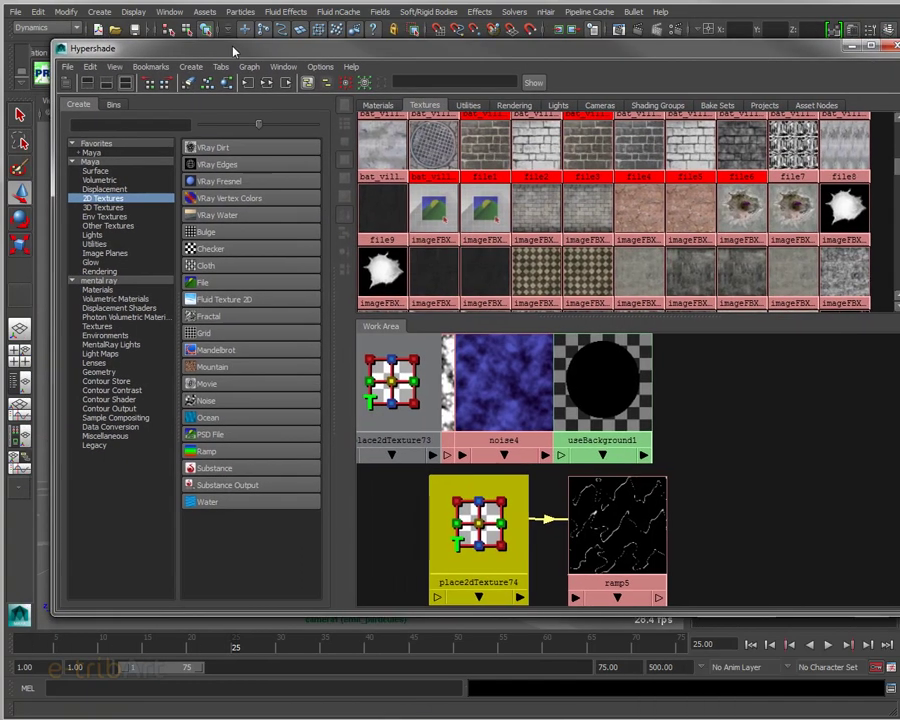
pyautogui.click(890, 55)
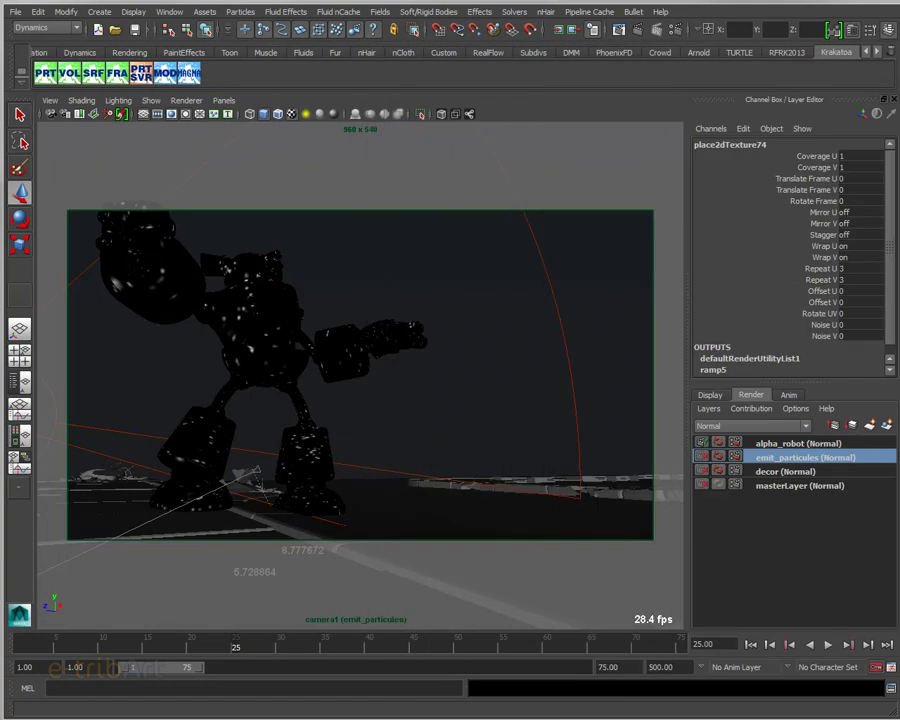
pyautogui.click(258, 330)
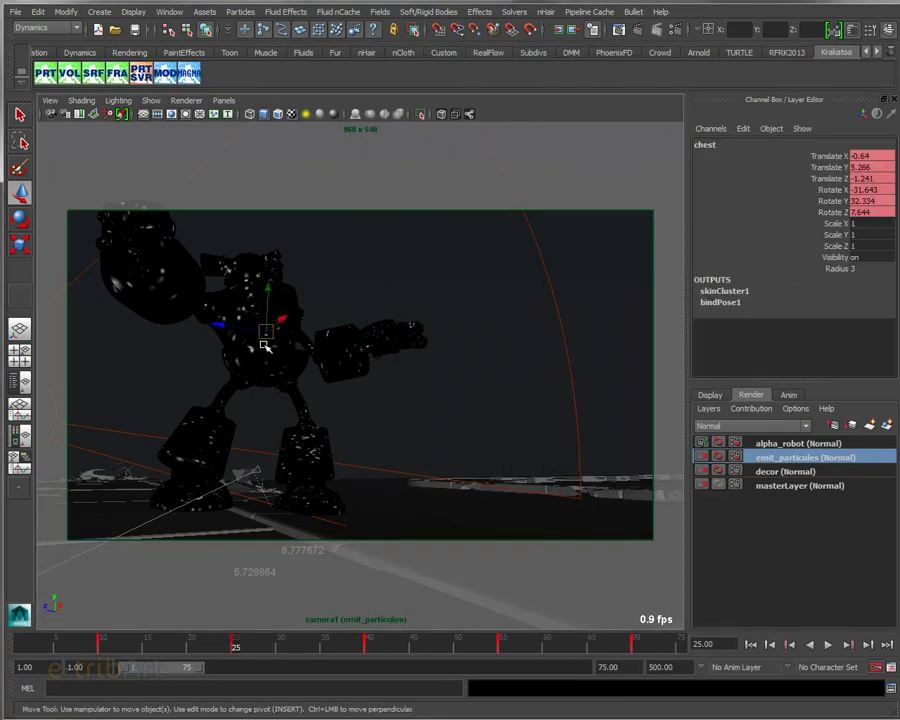
pyautogui.click(618, 29)
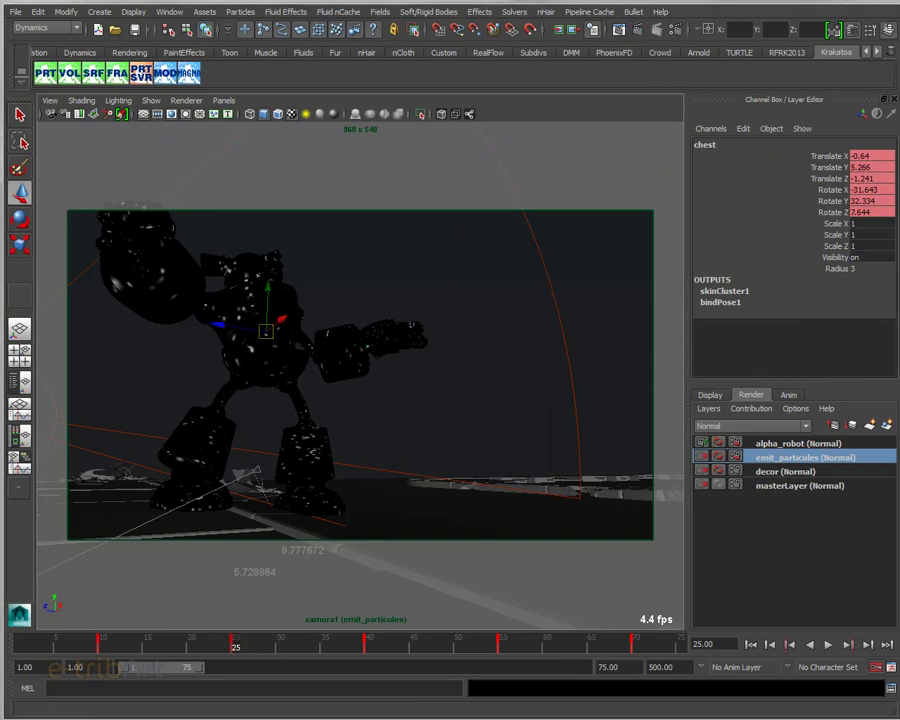
pyautogui.click(770, 443)
pyautogui.click(773, 459)
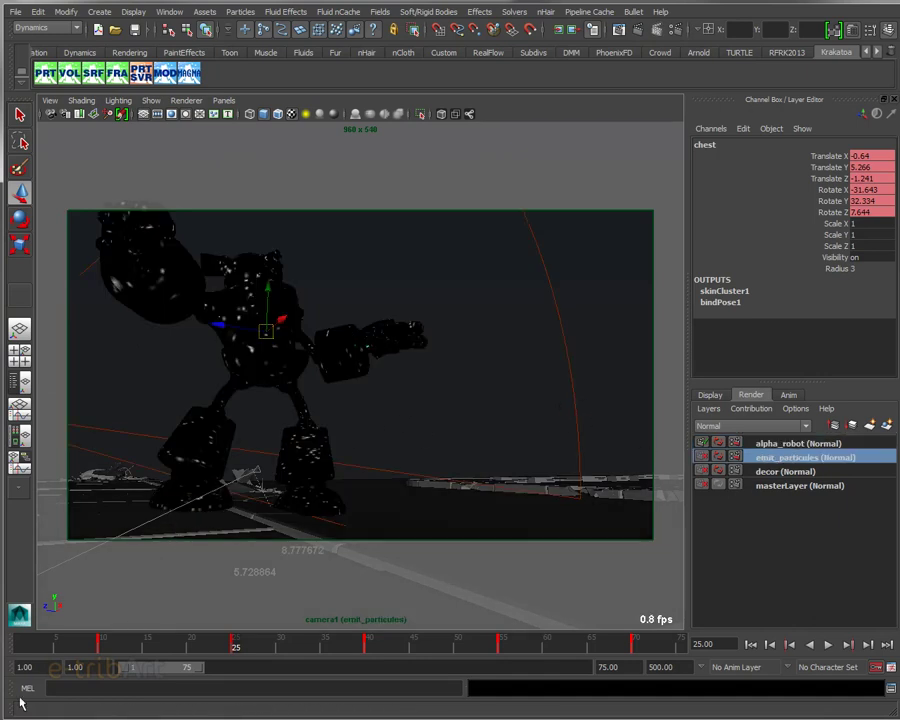
pyautogui.click(618, 29)
pyautogui.moveTo(300, 102); pyautogui.dragTo(247, 70)
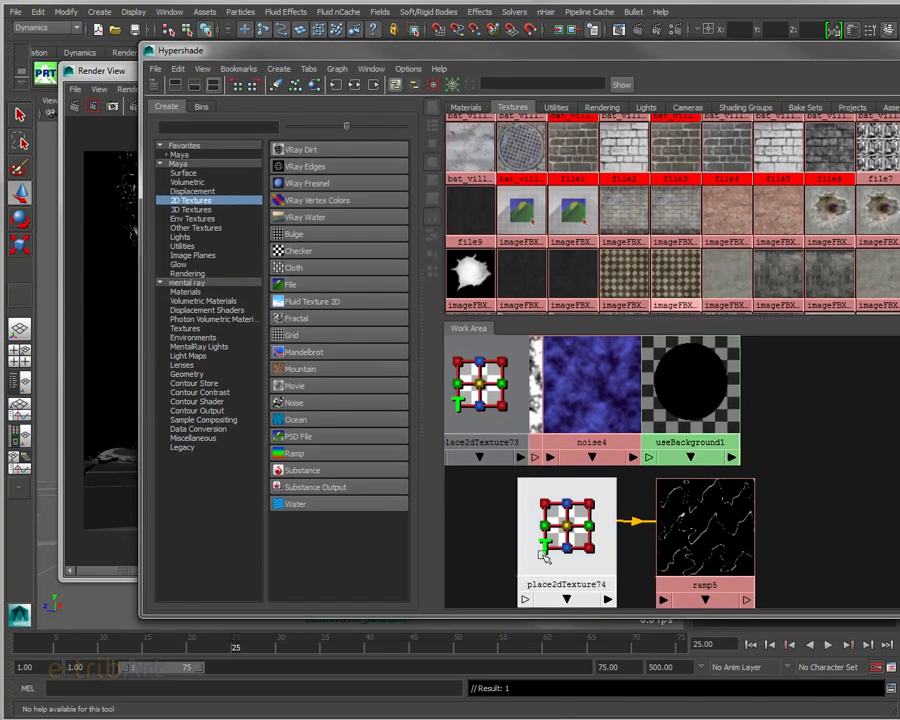
# Set place2dTexture74 Noise UV to 0.2 × 0.2 and redo the frame-25 render
pyautogui.click(600, 495)
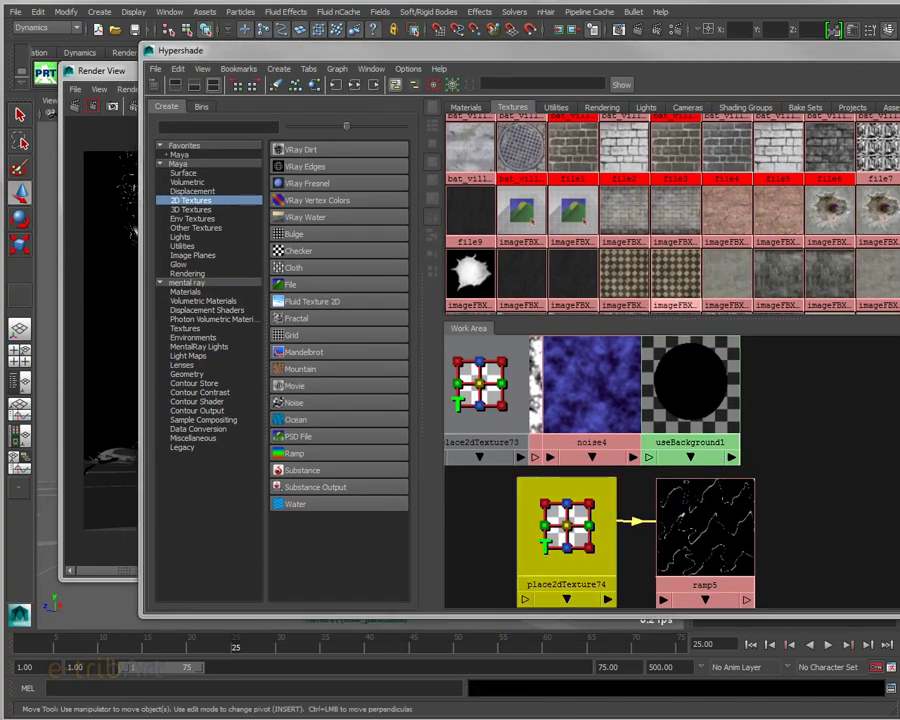
pyautogui.hotkey('ctrl', 'a')
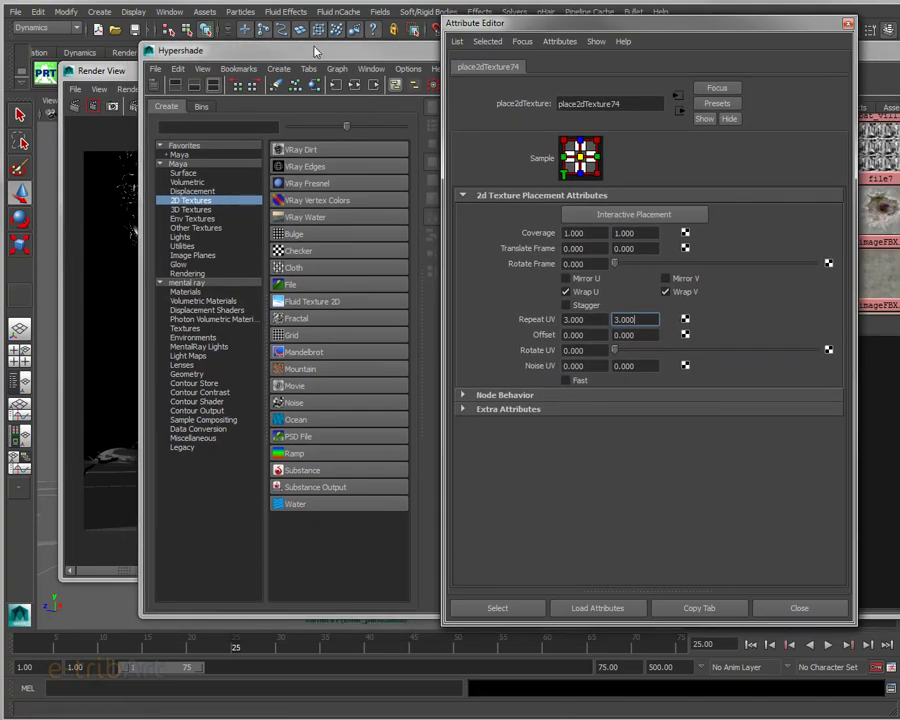
pyautogui.moveTo(300, 50); pyautogui.dragTo(690, 86)
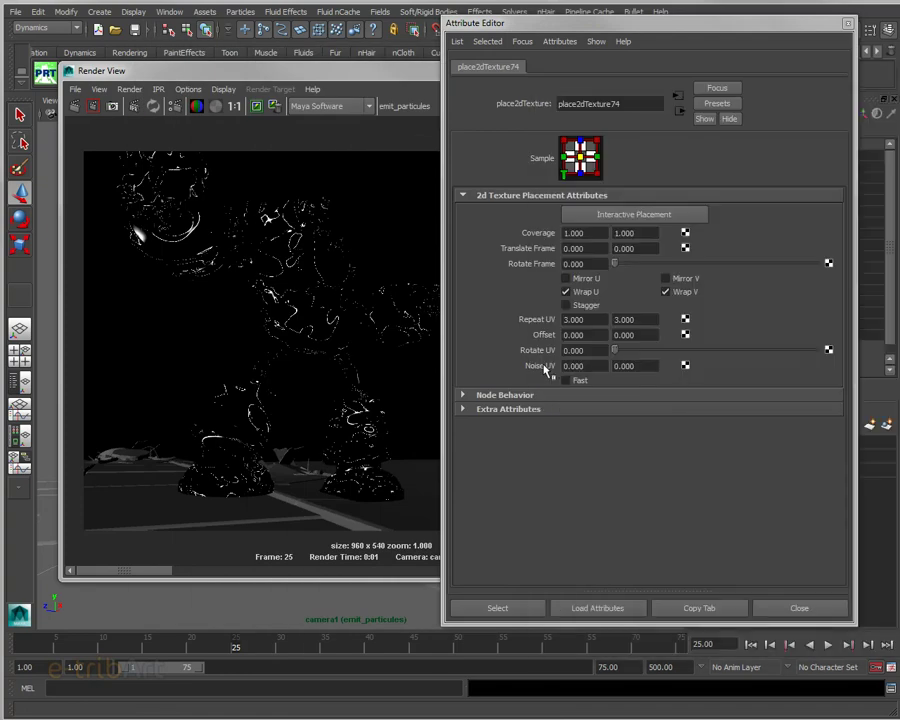
pyautogui.click(580, 365)
pyautogui.write('0')
pyautogui.press('Tab')
pyautogui.write('0')
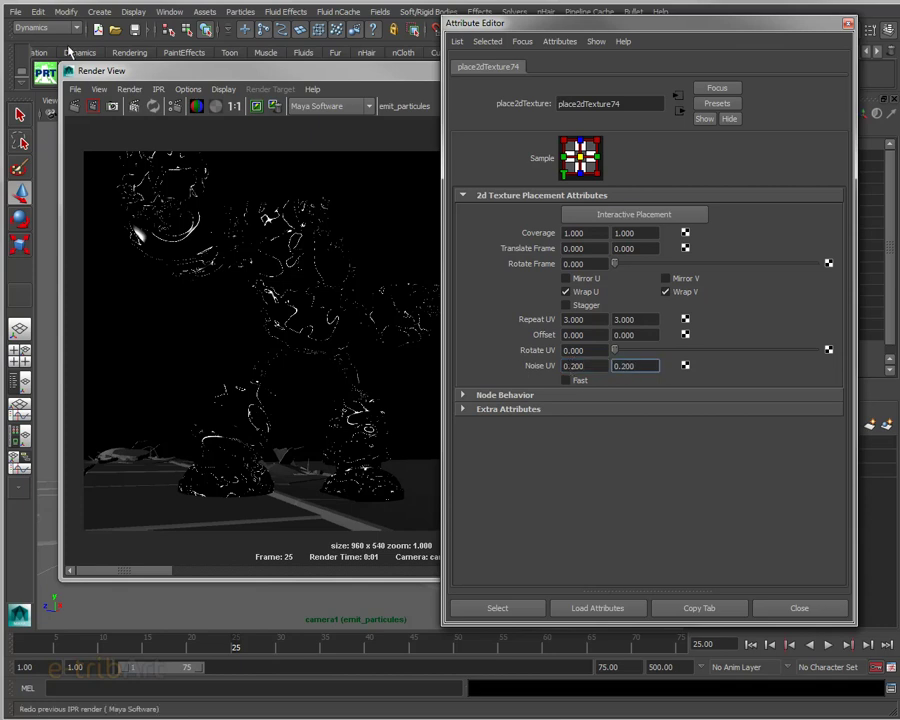
pyautogui.click(78, 66)
pyautogui.click(75, 107)
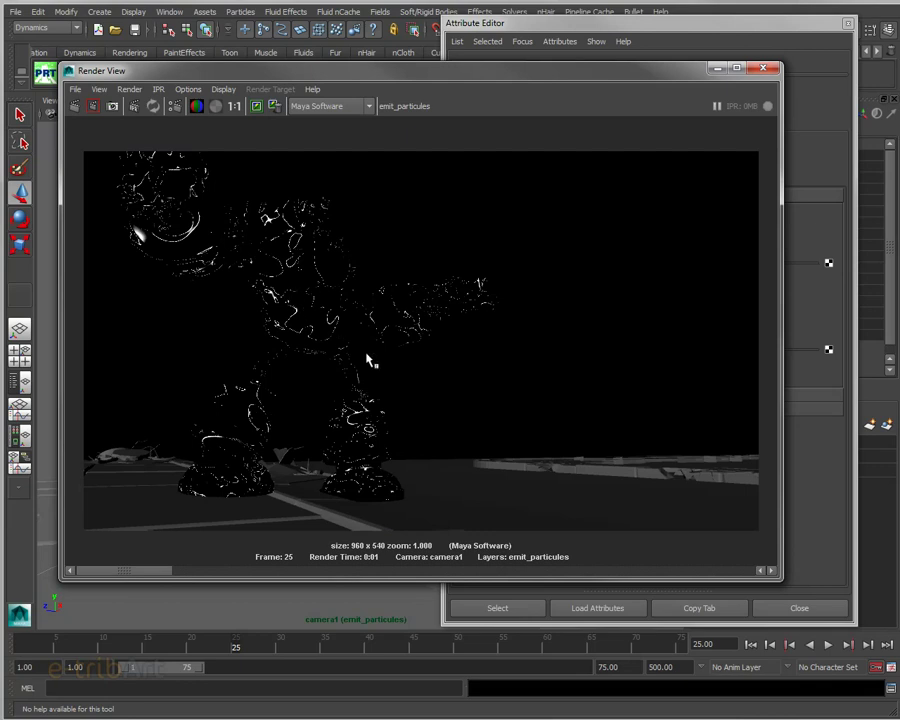
# Change Repeat UV to 2 × 2 and re-render the frame
pyautogui.click(510, 25)
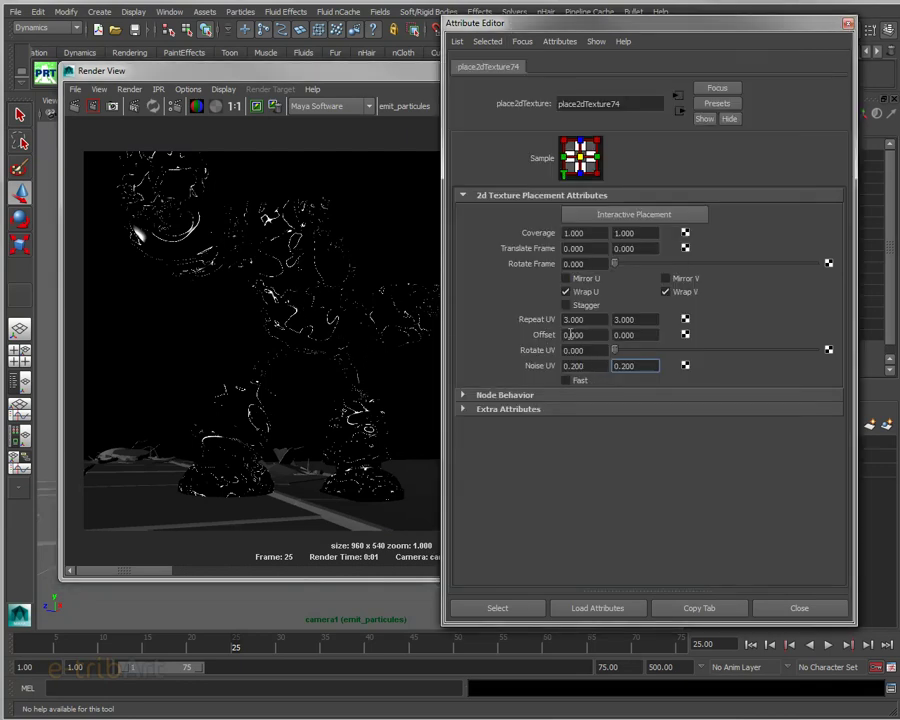
pyautogui.moveTo(590, 320); pyautogui.dragTo(564, 319)
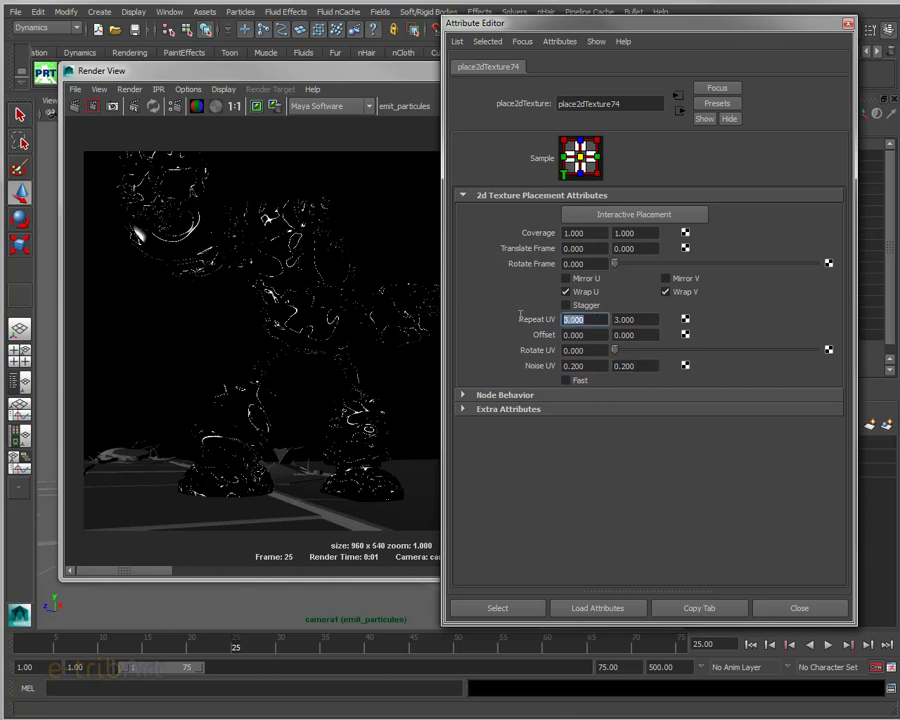
pyautogui.write('2')
pyautogui.press('Tab')
pyautogui.write('2')
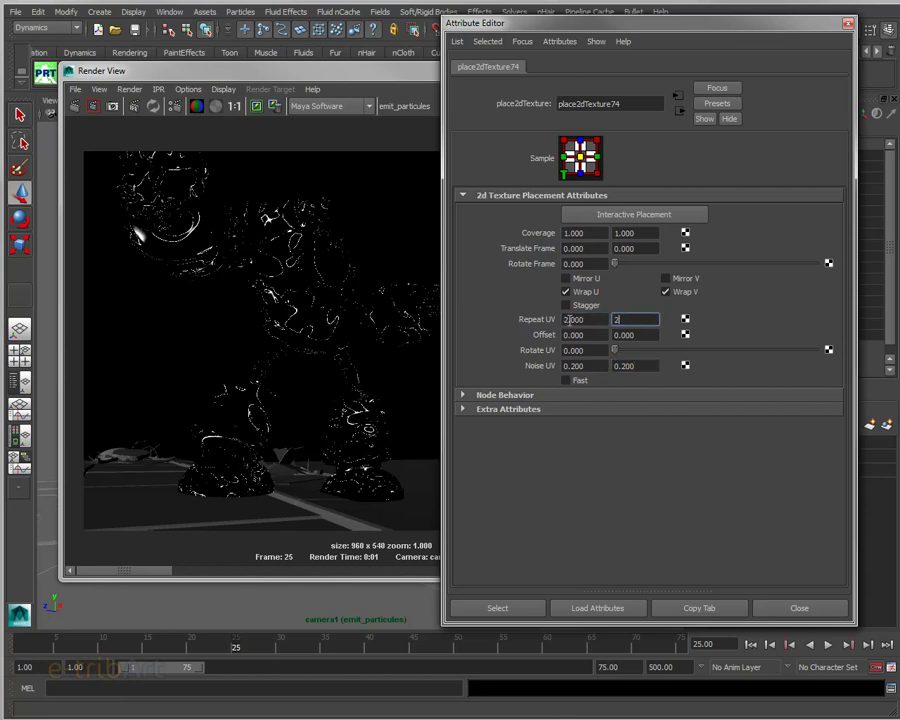
pyautogui.click(75, 106)
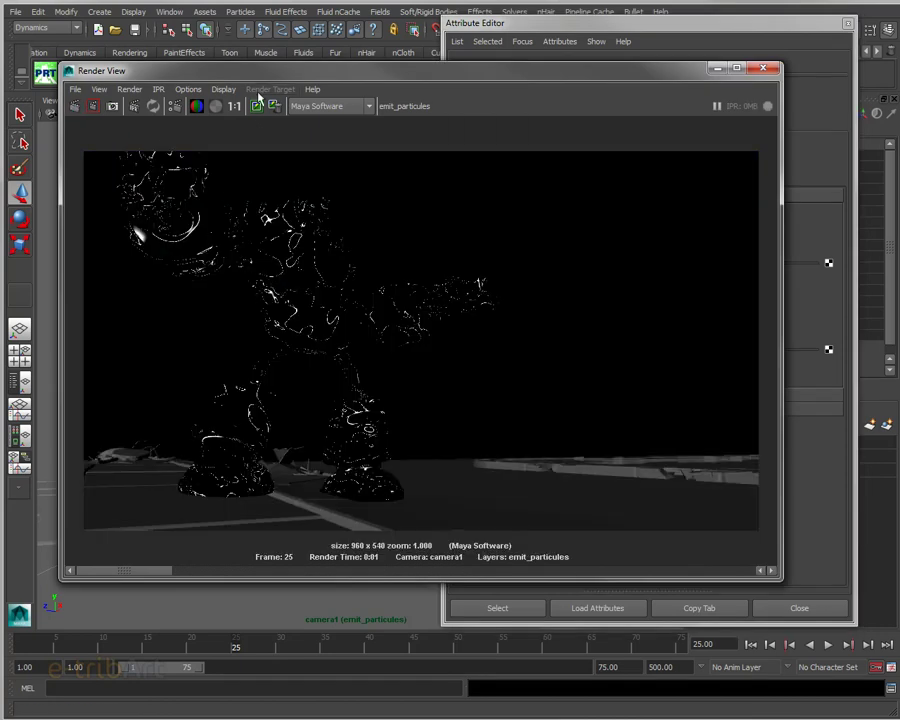
pyautogui.moveTo(268, 77); pyautogui.dragTo(444, 129)
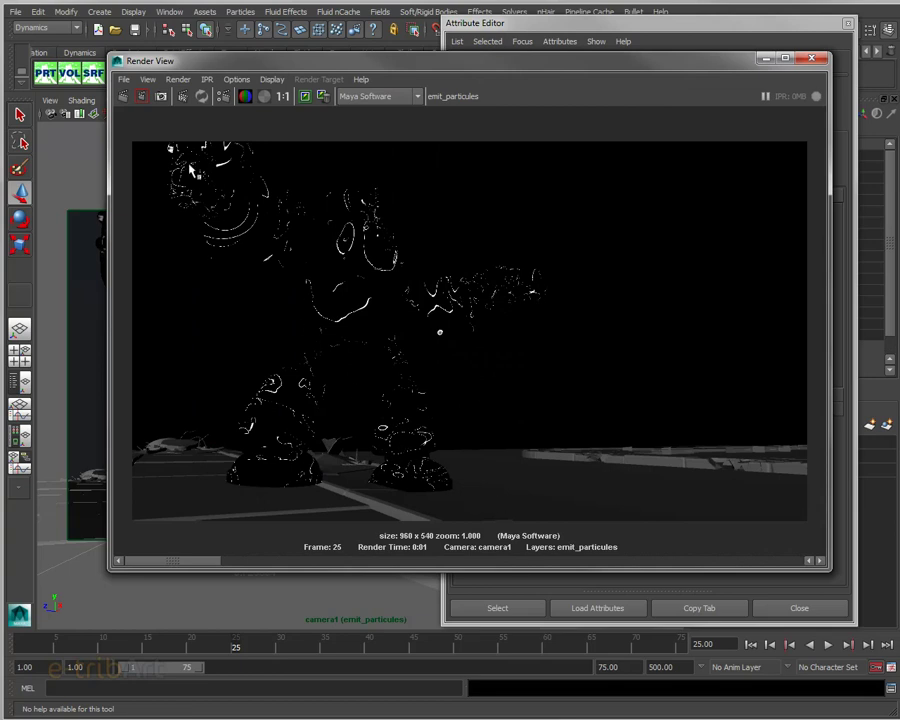
# Move the Render View aside and close the texture placement Attribute Editor
pyautogui.moveTo(306, 68); pyautogui.dragTo(294, 102)
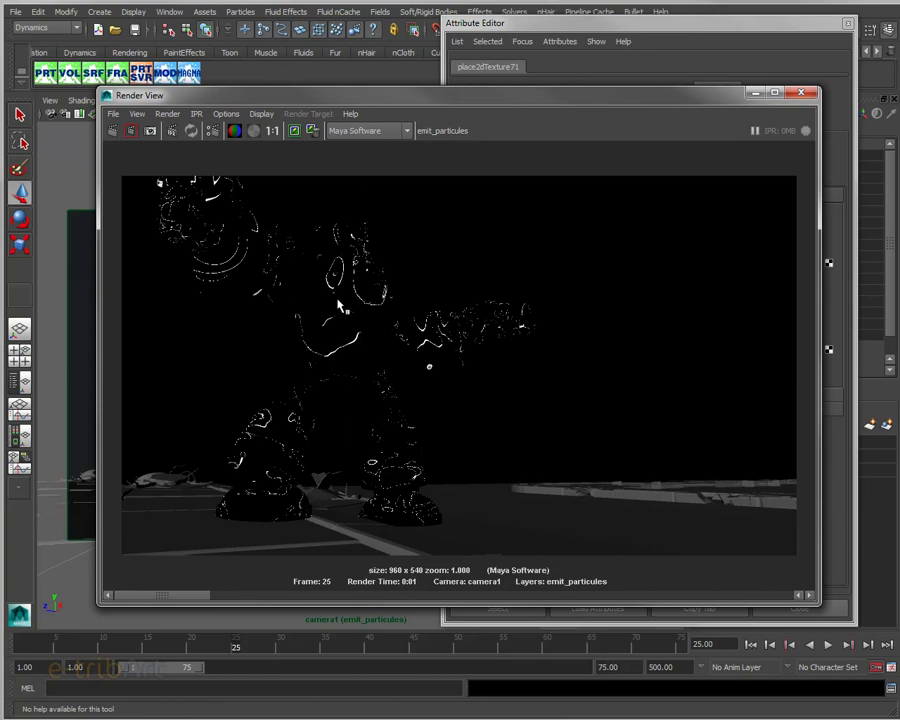
pyautogui.moveTo(460, 104)
pyautogui.mouseDown()
pyautogui.moveTo(500, 138)
pyautogui.moveTo(726, 200)
pyautogui.mouseUp()
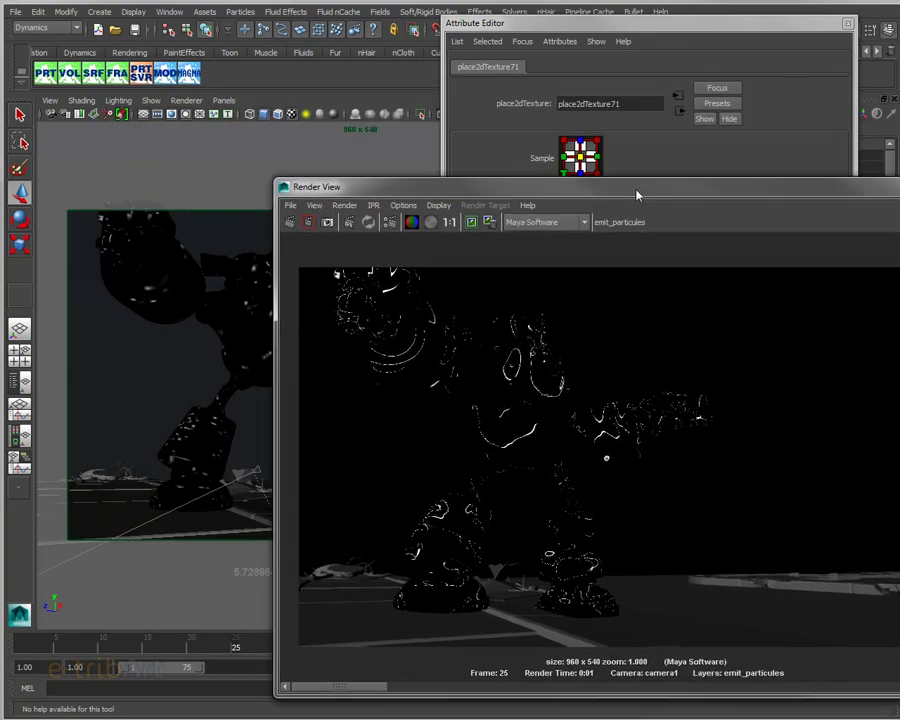
pyautogui.click(720, 160)
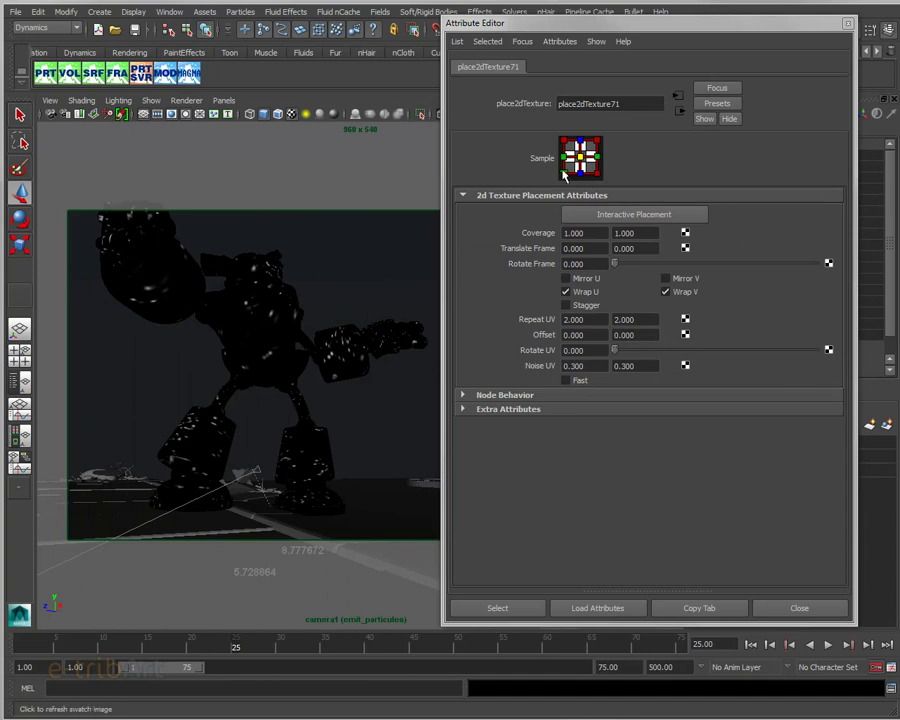
pyautogui.moveTo(584, 27); pyautogui.dragTo(423, 47)
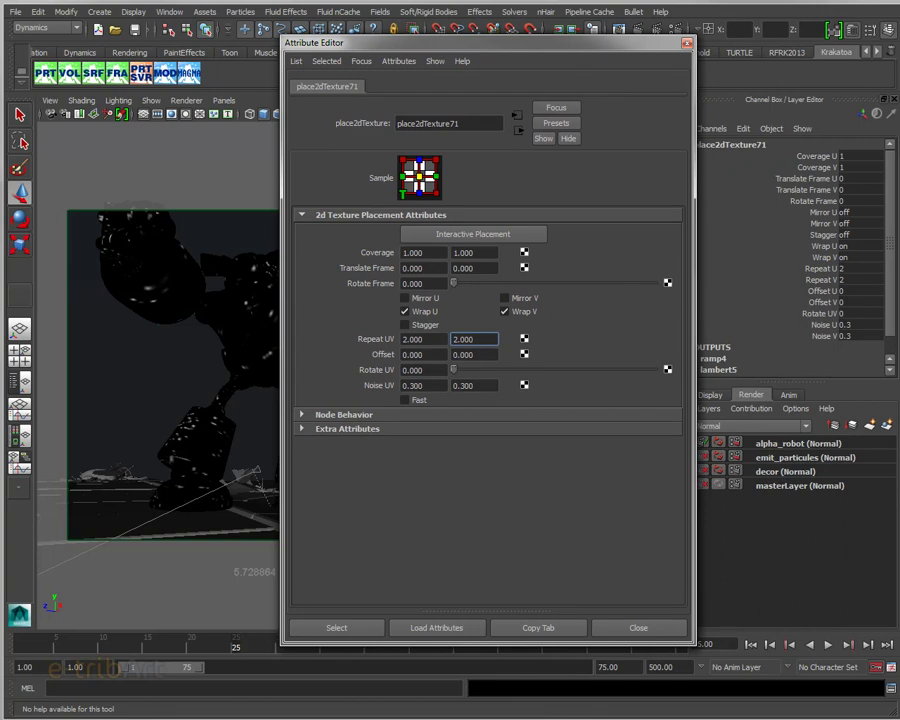
pyautogui.click(686, 44)
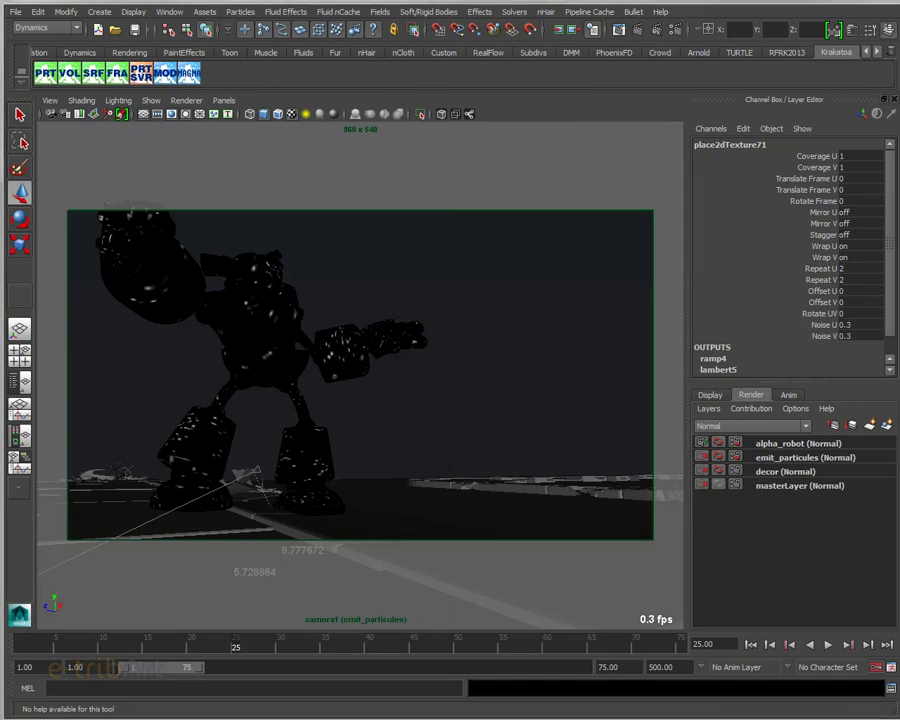
# Select particle1 and show the emet_electro_part2 emitter settings beside Hypershade
pyautogui.click(344, 525)
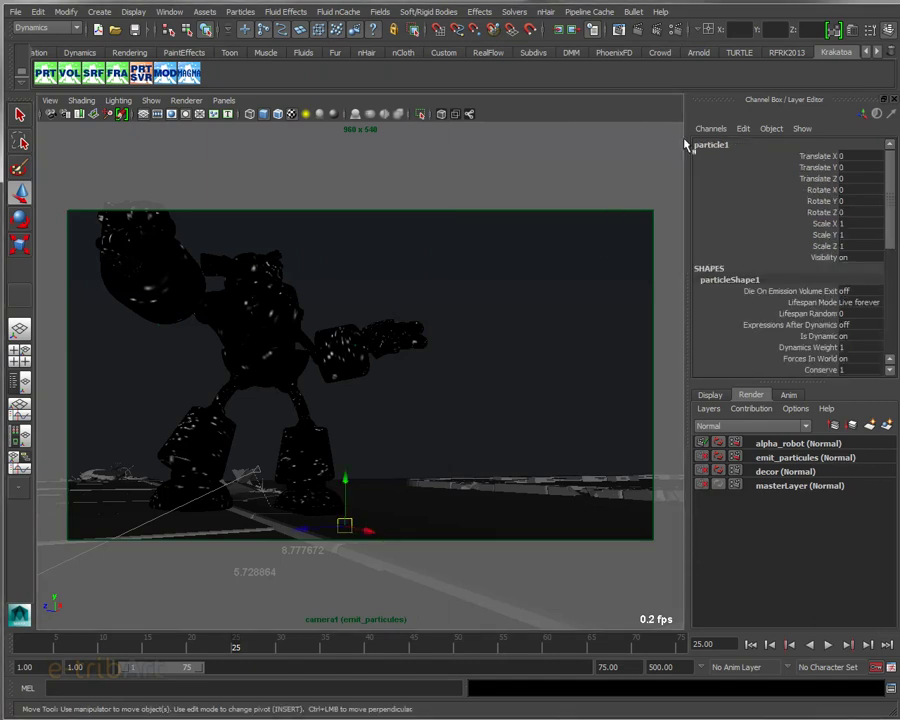
pyautogui.hotkey('ctrl', 'a')
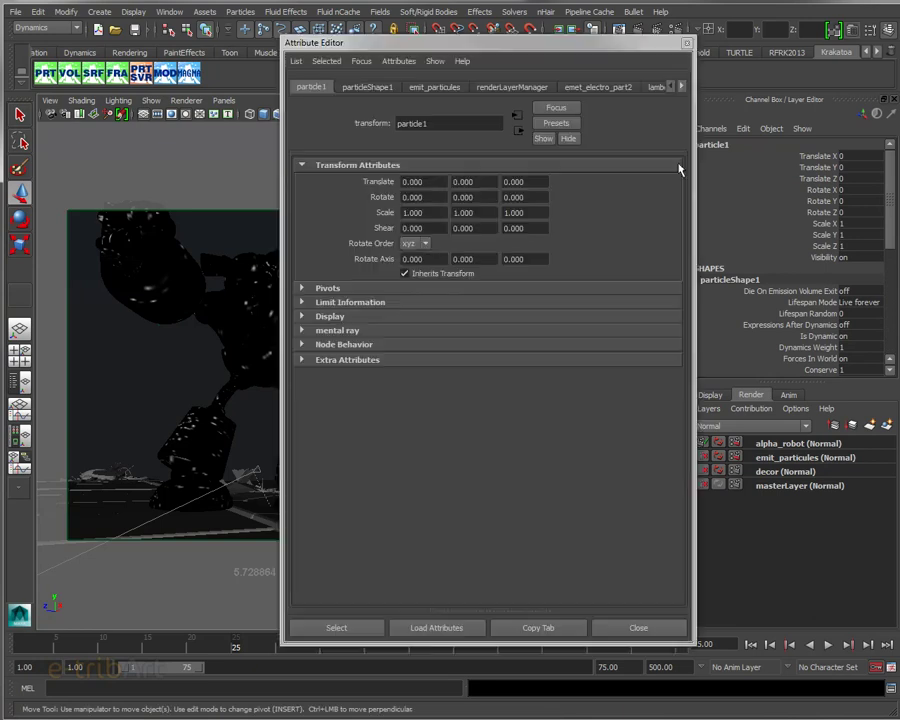
pyautogui.click(572, 88)
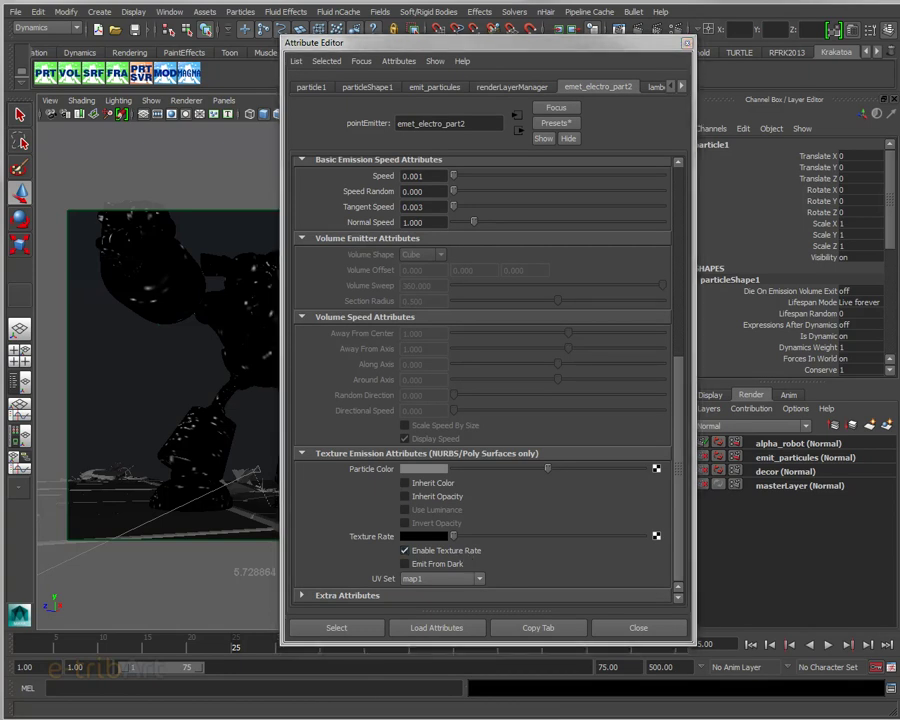
pyautogui.moveTo(450, 144)
pyautogui.mouseDown()
pyautogui.moveTo(412, 15)
pyautogui.moveTo(328, 13)
pyautogui.mouseUp()
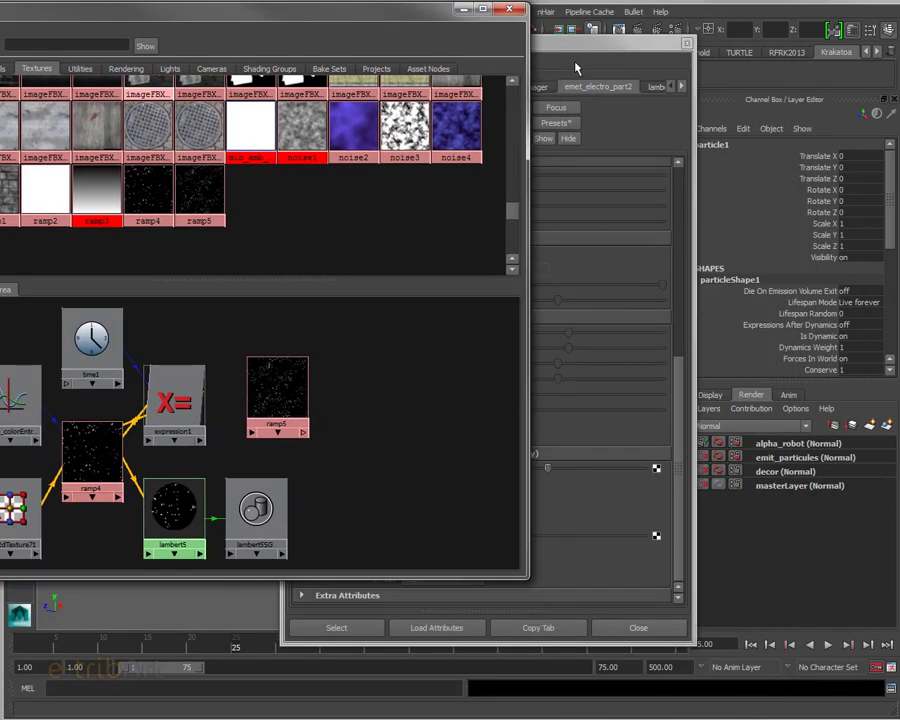
pyautogui.moveTo(413, 32); pyautogui.dragTo(581, 32)
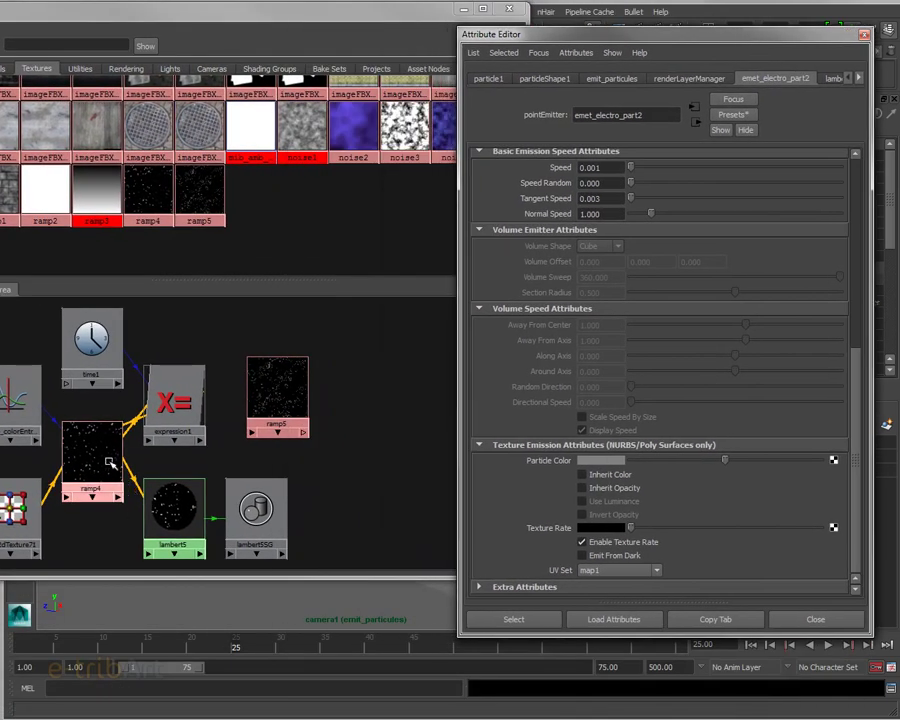
# Connect ramp4 to the emitter's Texture Rate attribute
pyautogui.moveTo(92, 460); pyautogui.dragTo(84, 485)
pyautogui.click(168, 510)
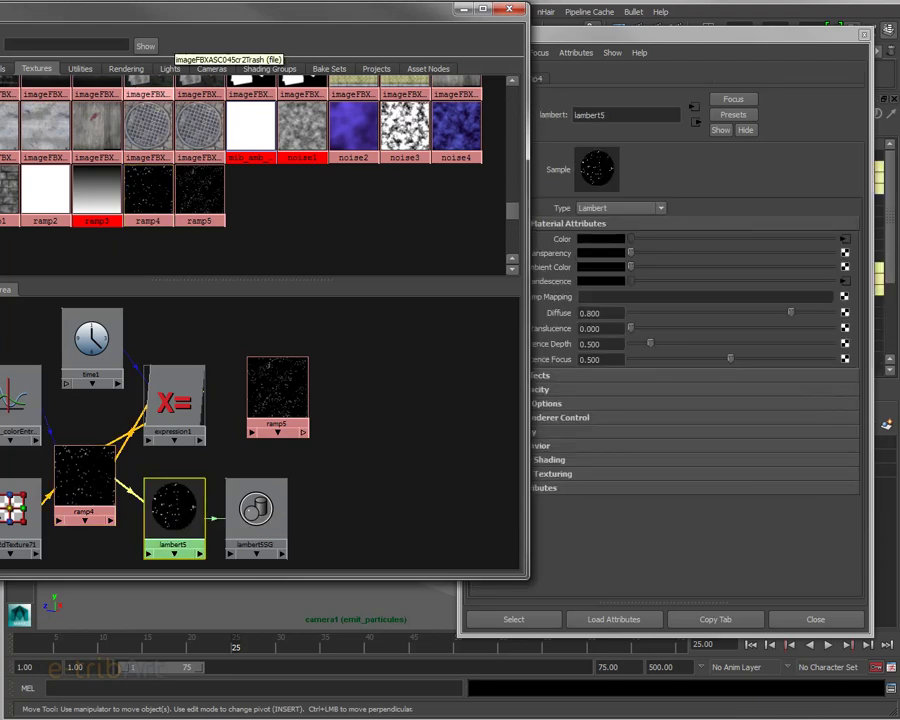
pyautogui.moveTo(98, 6)
pyautogui.mouseDown()
pyautogui.moveTo(525, 60)
pyautogui.moveTo(497, 60)
pyautogui.mouseUp()
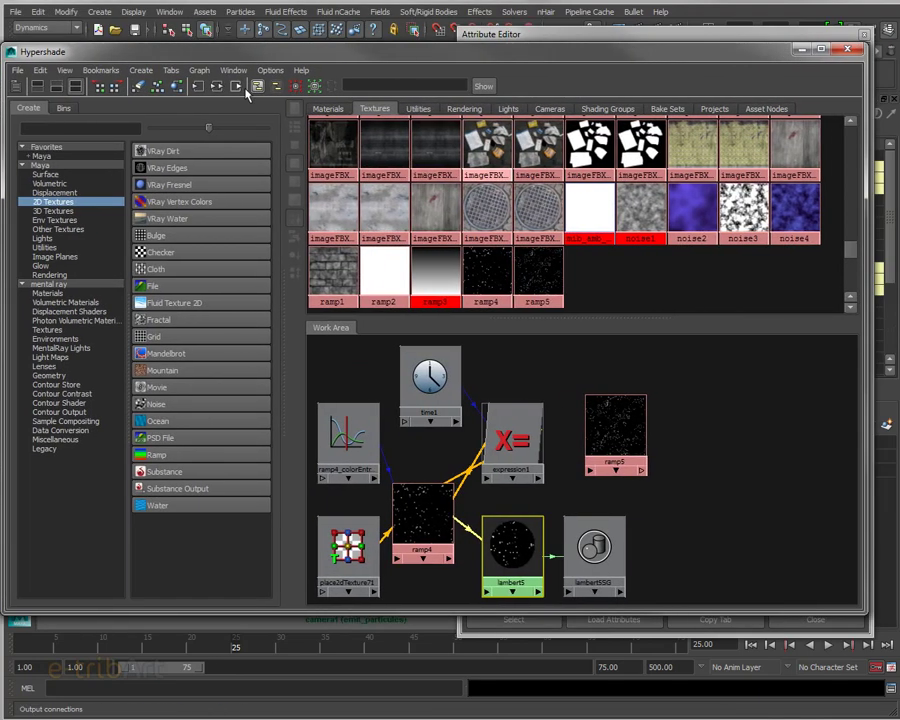
pyautogui.click(200, 88)
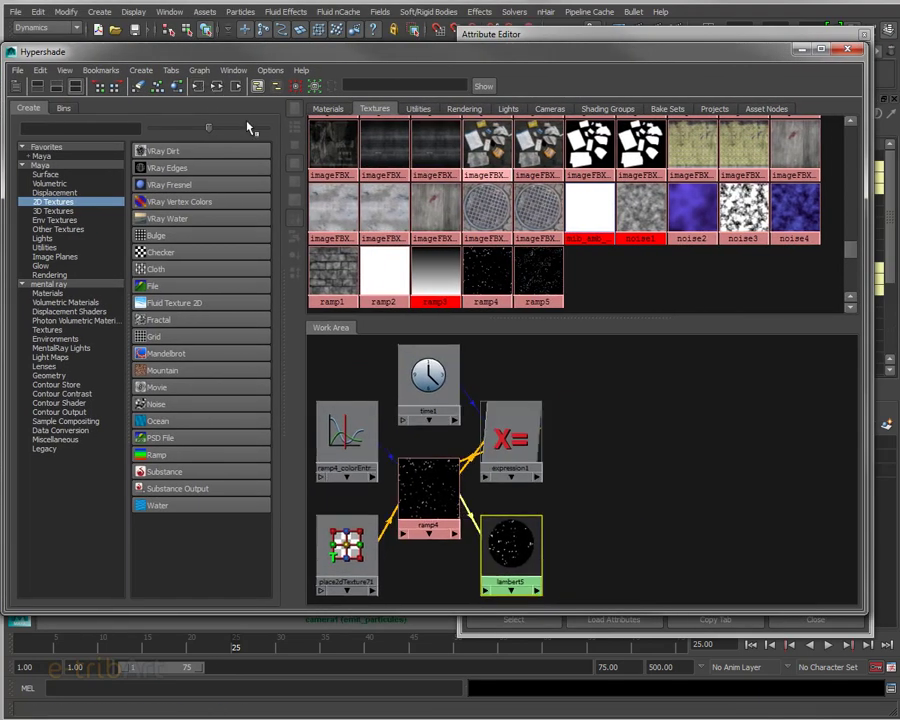
pyautogui.moveTo(594, 54); pyautogui.dragTo(215, 35)
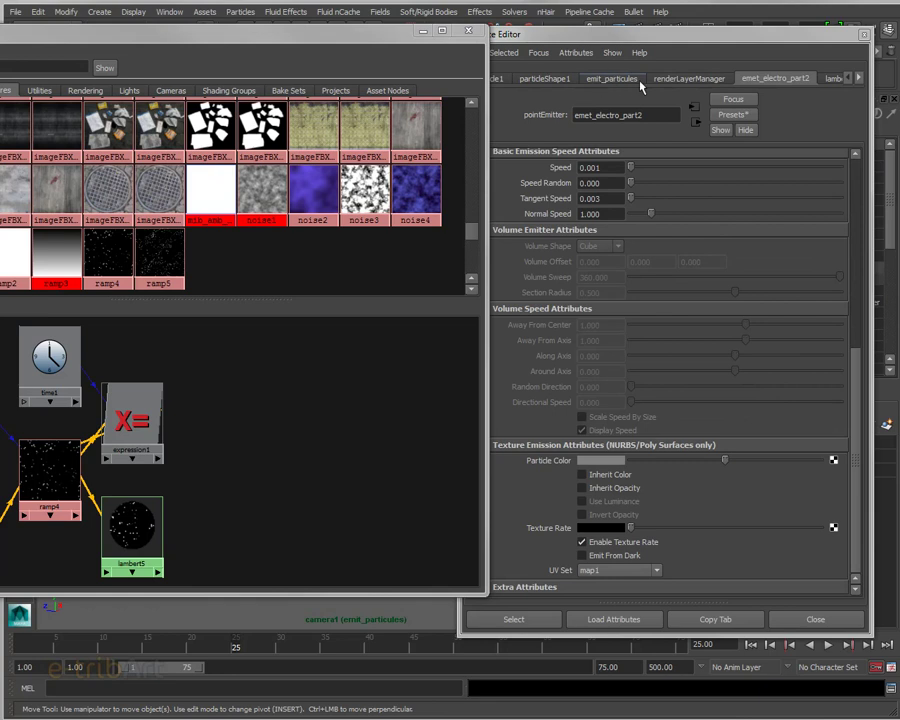
pyautogui.moveTo(55, 468); pyautogui.dragTo(545, 530, button='middle')
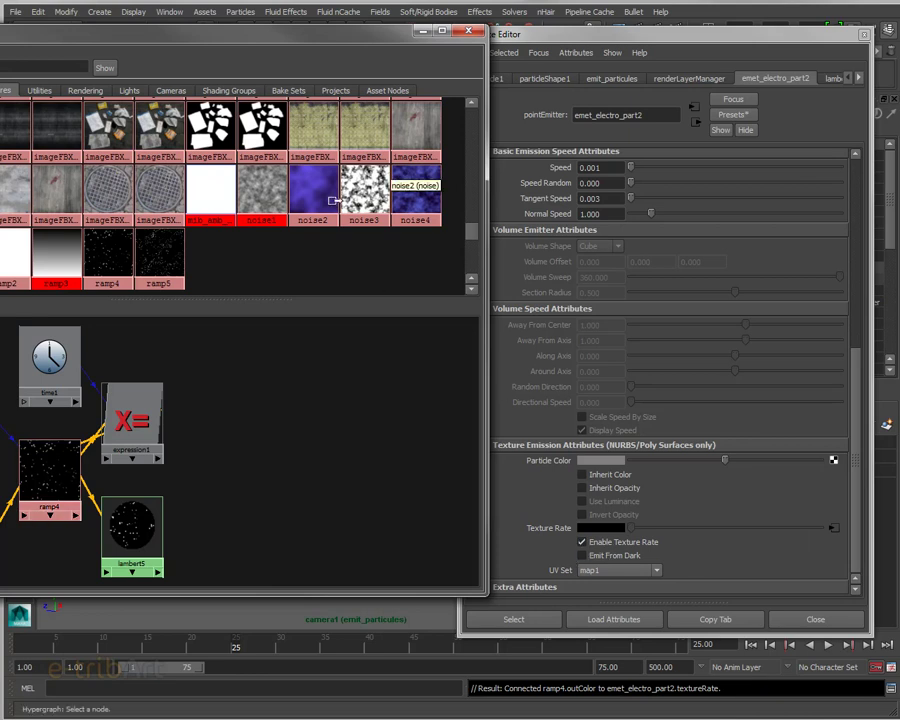
pyautogui.moveTo(86, 30)
pyautogui.mouseDown()
pyautogui.moveTo(780, 165)
pyautogui.moveTo(899, 165)
pyautogui.mouseUp()
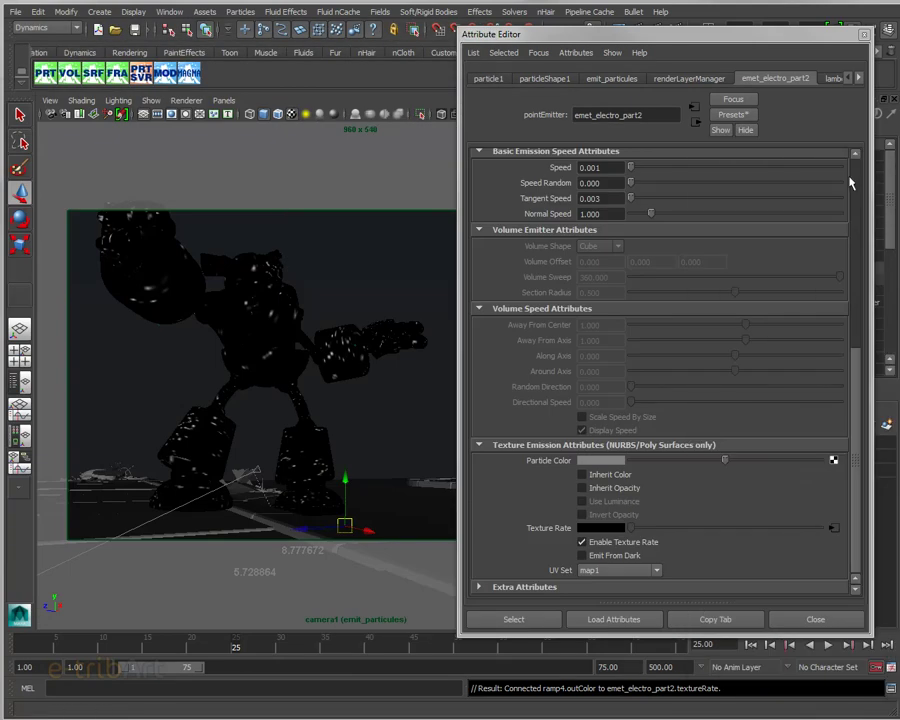
# Set the emet_electro_part2 emitter Rate to 500000 particles per second
pyautogui.click(538, 80)
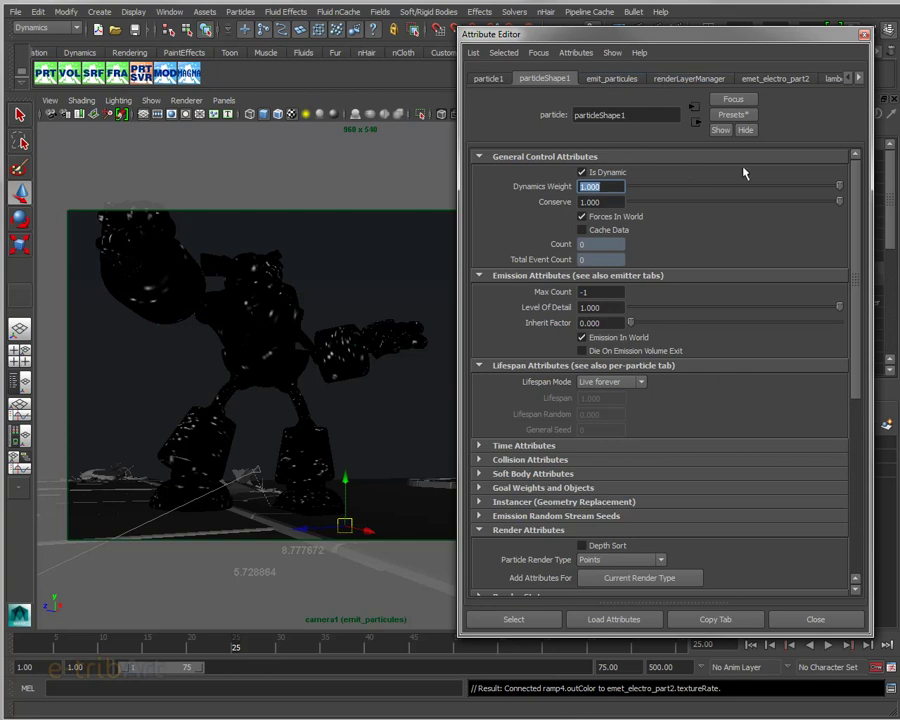
pyautogui.click(773, 80)
pyautogui.scroll(5, 810, 200)
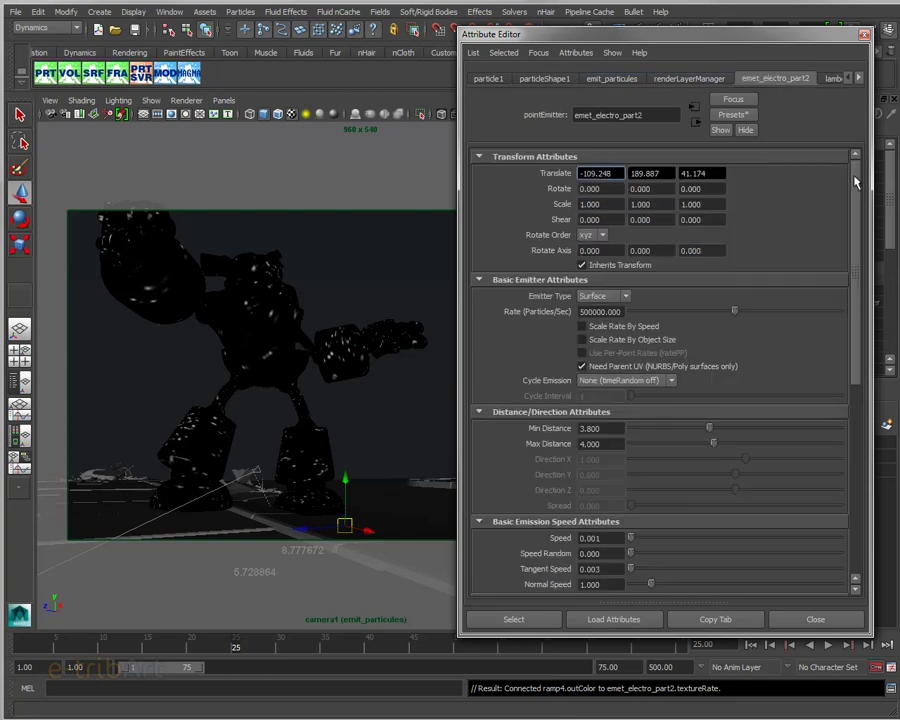
pyautogui.click(607, 312)
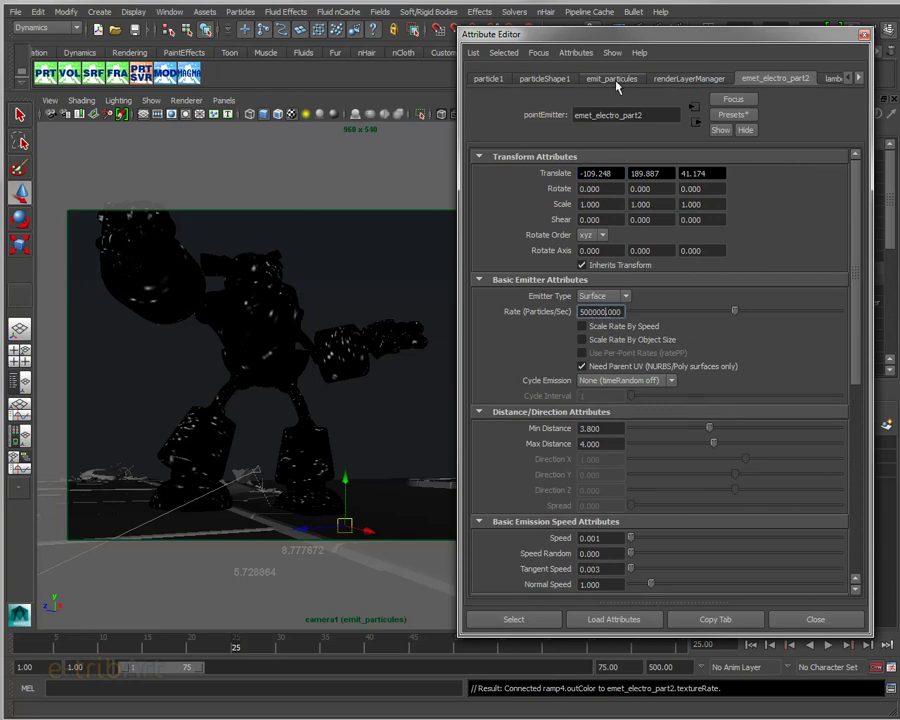
# Switch between the particleShape1, emit_particules and emitter tabs to check their settings
pyautogui.click(600, 80)
pyautogui.click(788, 80)
pyautogui.click(859, 77)
pyautogui.click(859, 77)
pyautogui.click(859, 77)
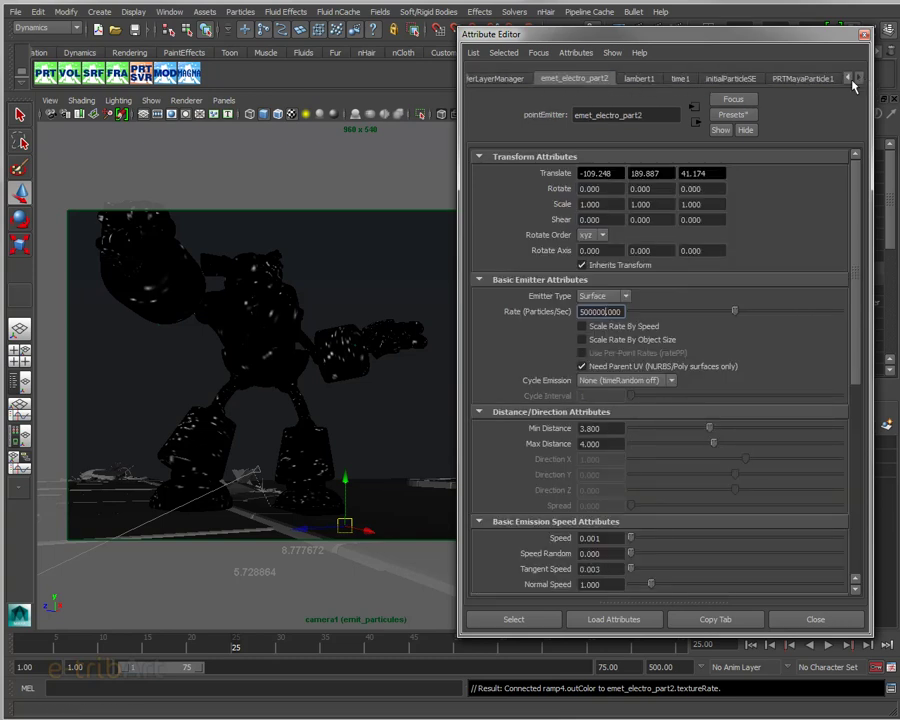
pyautogui.click(848, 77)
pyautogui.click(848, 77)
pyautogui.click(848, 77)
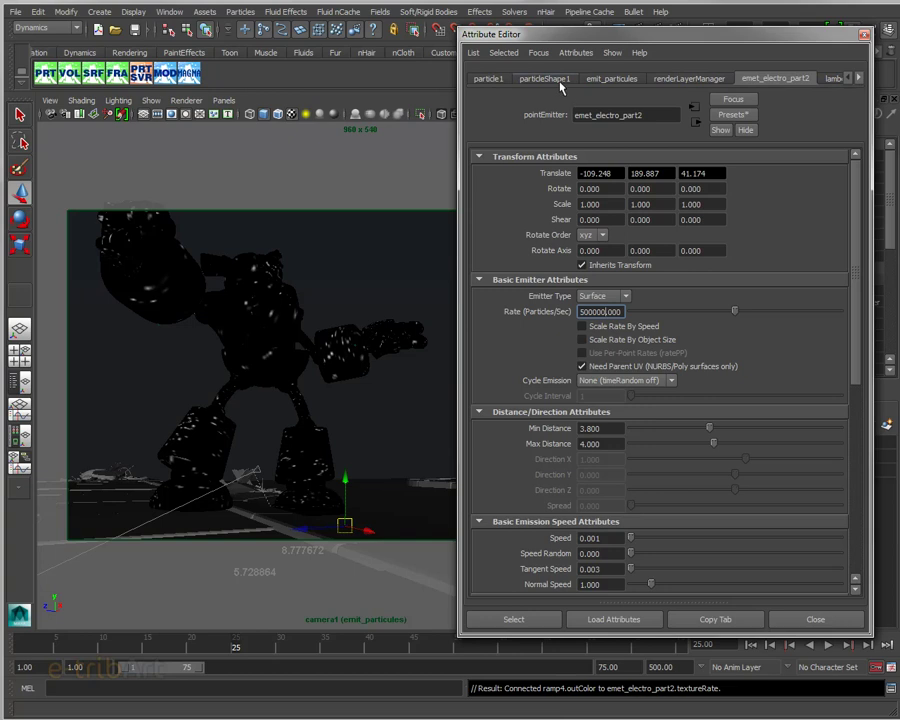
pyautogui.click(566, 74)
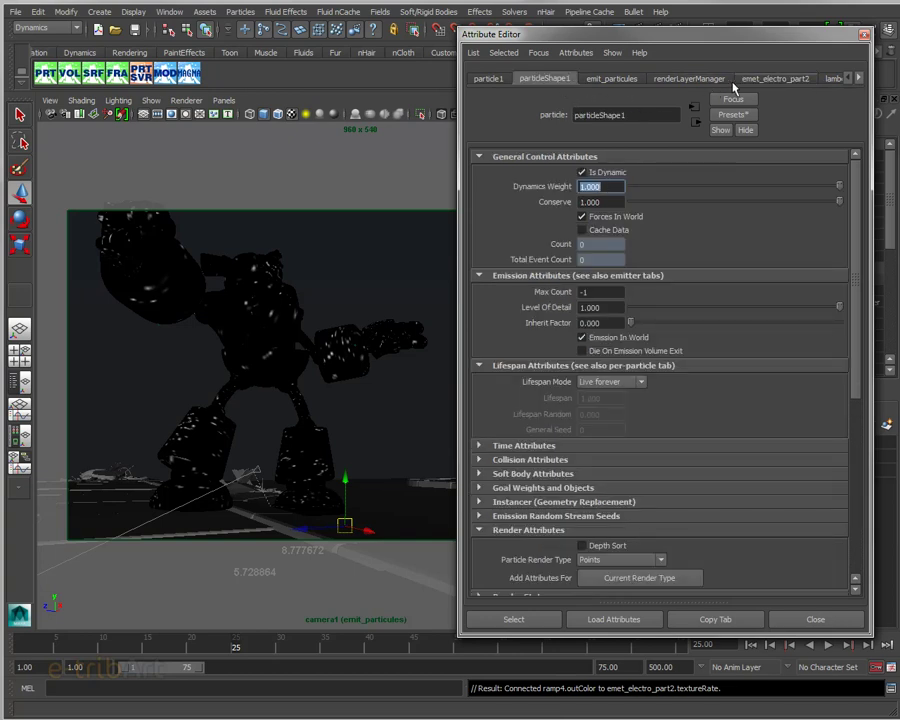
pyautogui.click(776, 78)
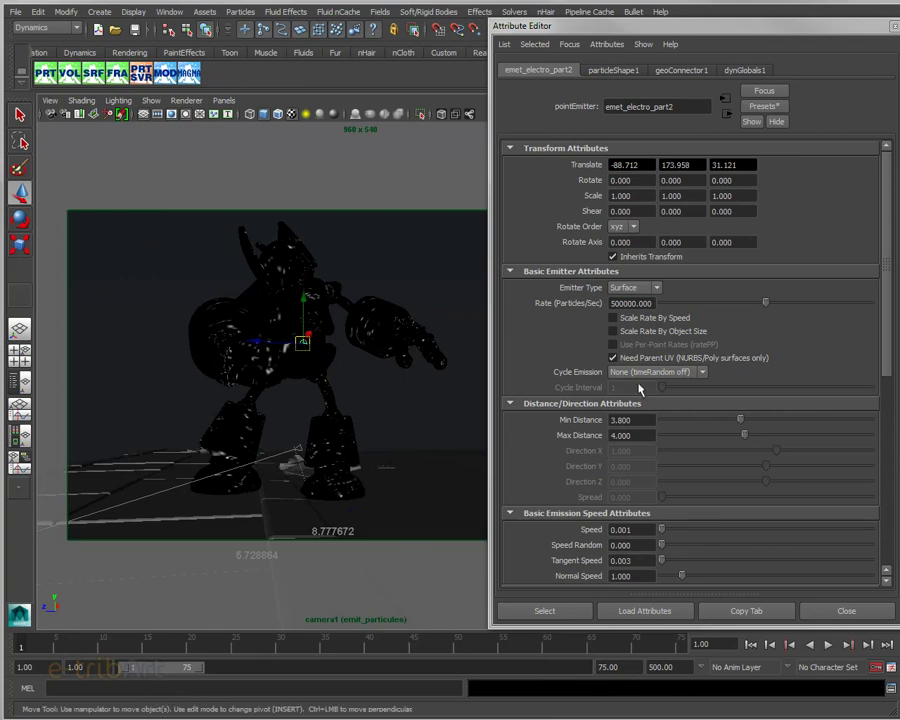
# Set particleShape1 Lifespan Mode to Random range, Lifespan 0.010, Lifespan Random 0.003
pyautogui.click(600, 70)
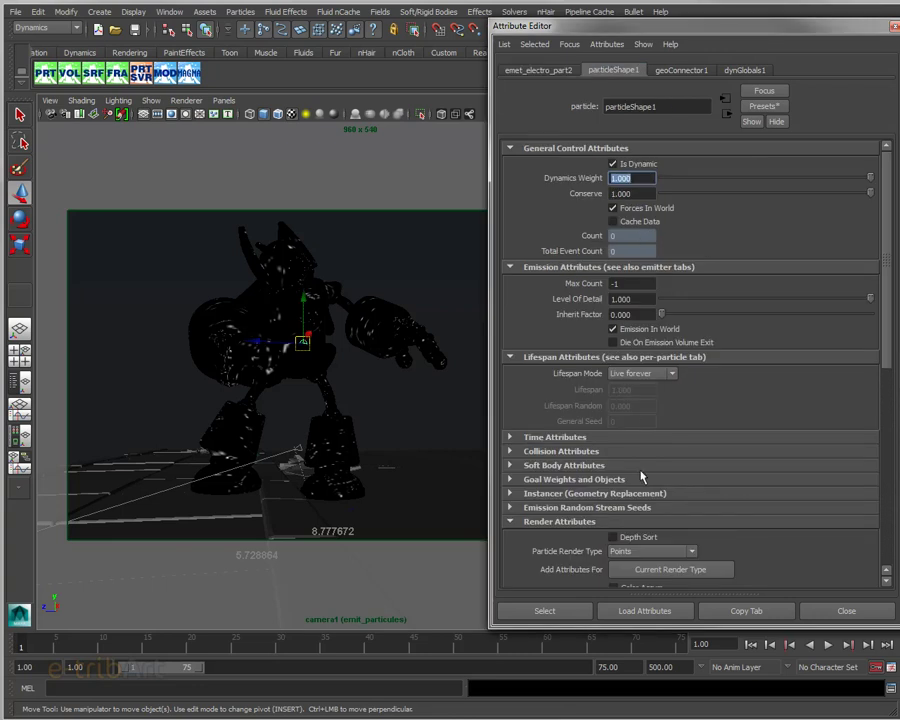
pyautogui.click(638, 373)
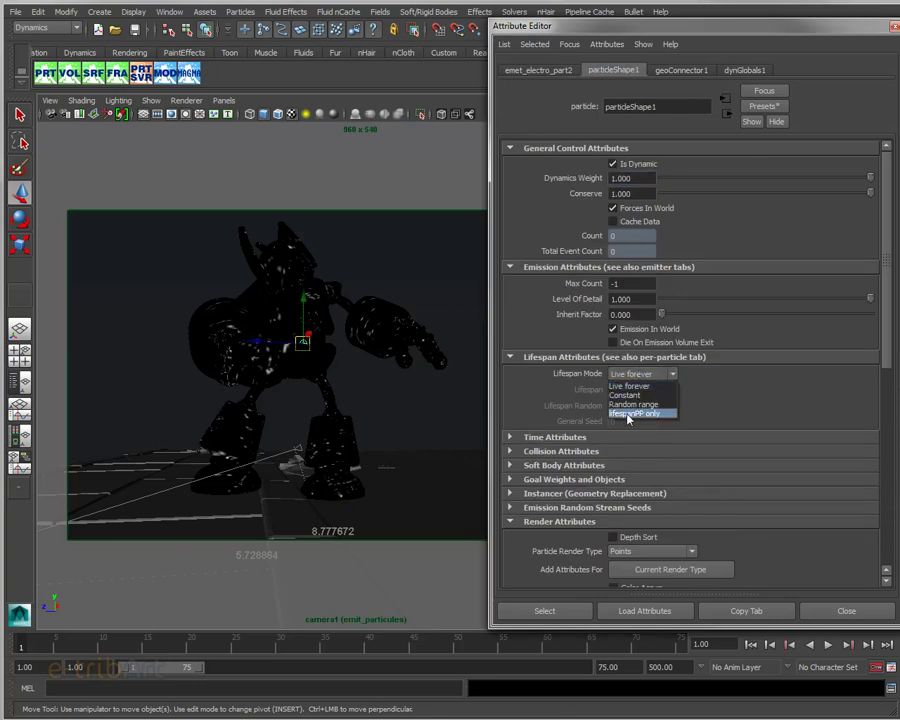
pyautogui.click(628, 415)
pyautogui.click(638, 373)
pyautogui.click(628, 402)
pyautogui.write('0.010')
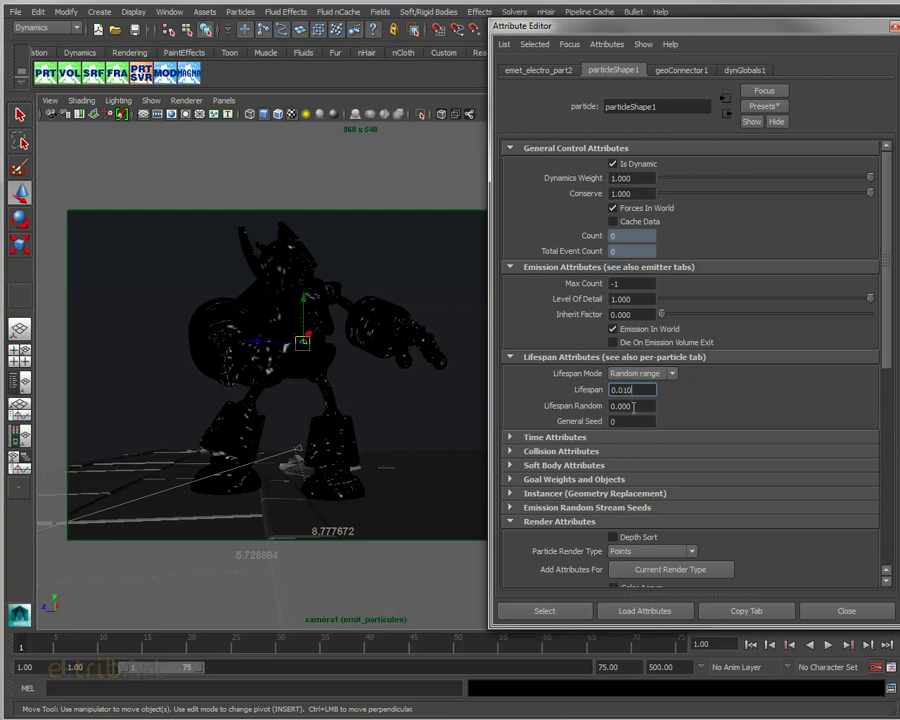
pyautogui.press('Tab')
pyautogui.write('0.')
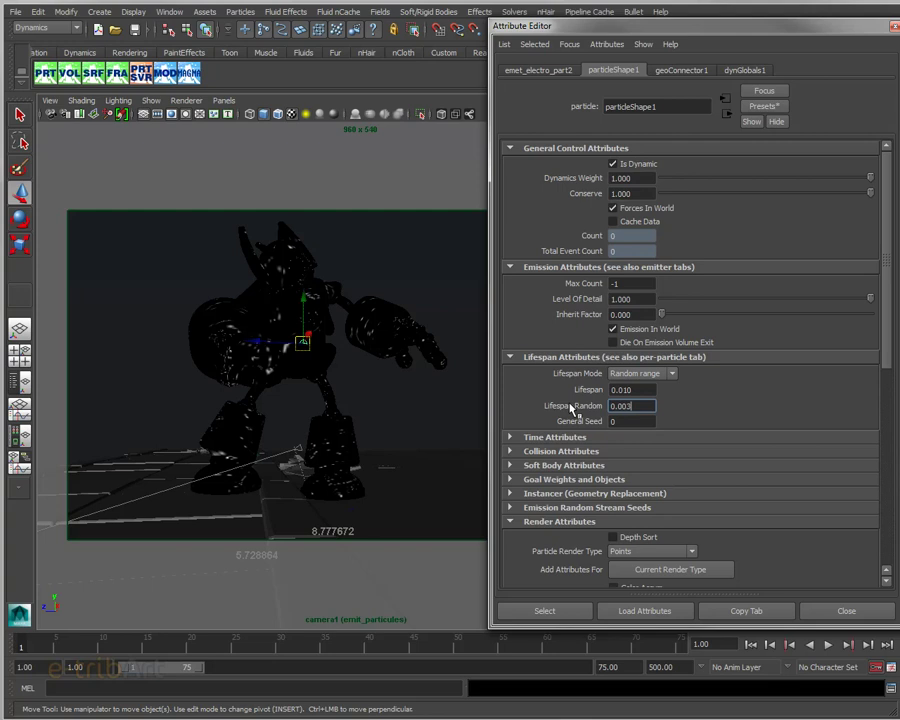
pyautogui.click(641, 423)
pyautogui.click(643, 390)
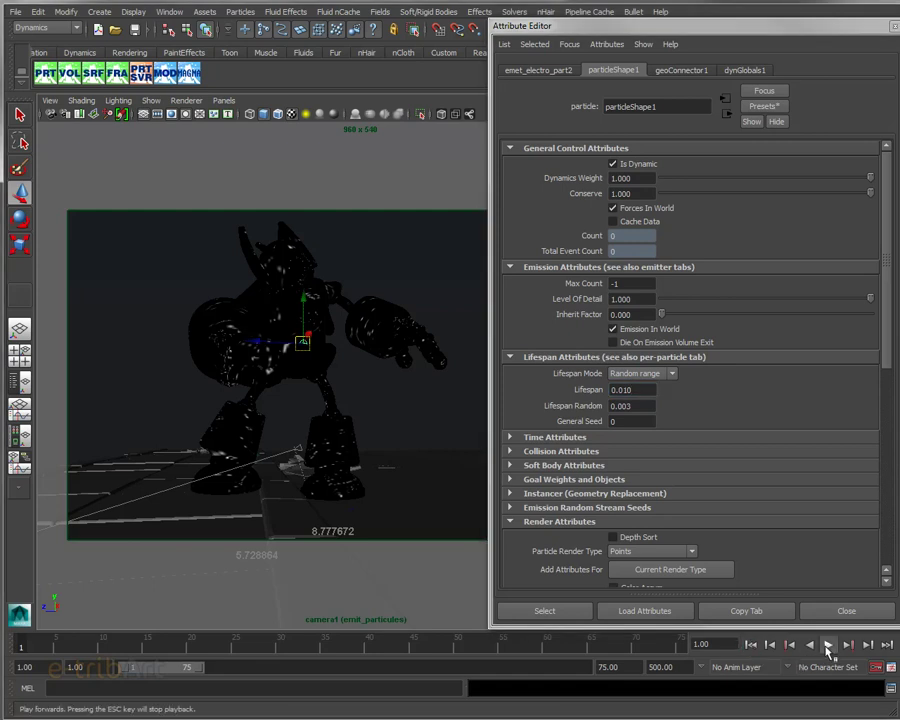
# Play the simulation briefly to preview the particles, then orbit around the robot
pyautogui.click(828, 646)
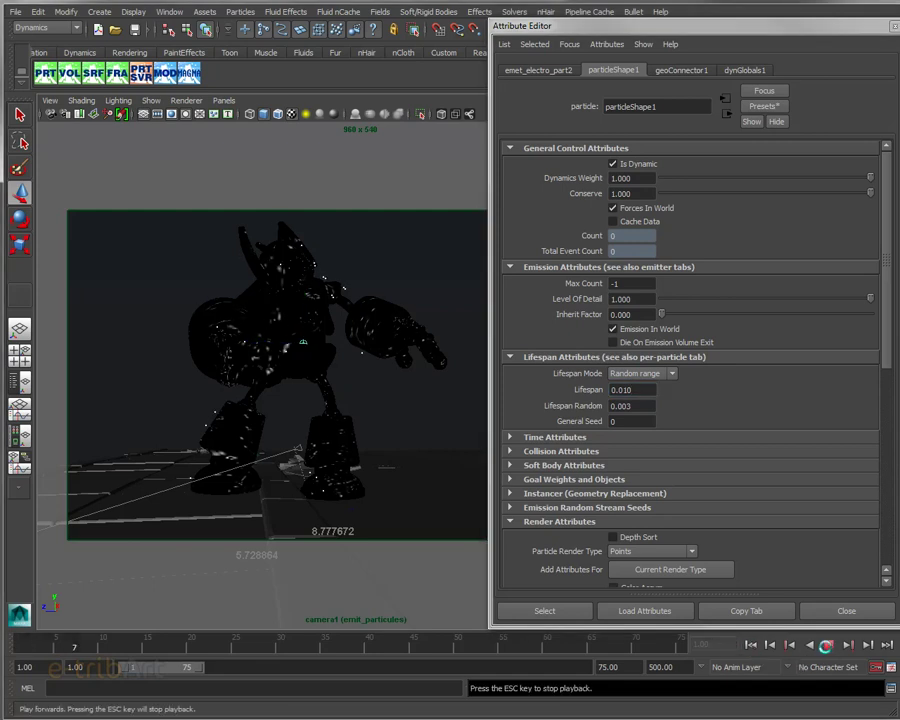
pyautogui.press('Escape')
pyautogui.scroll(5, 344, 386)
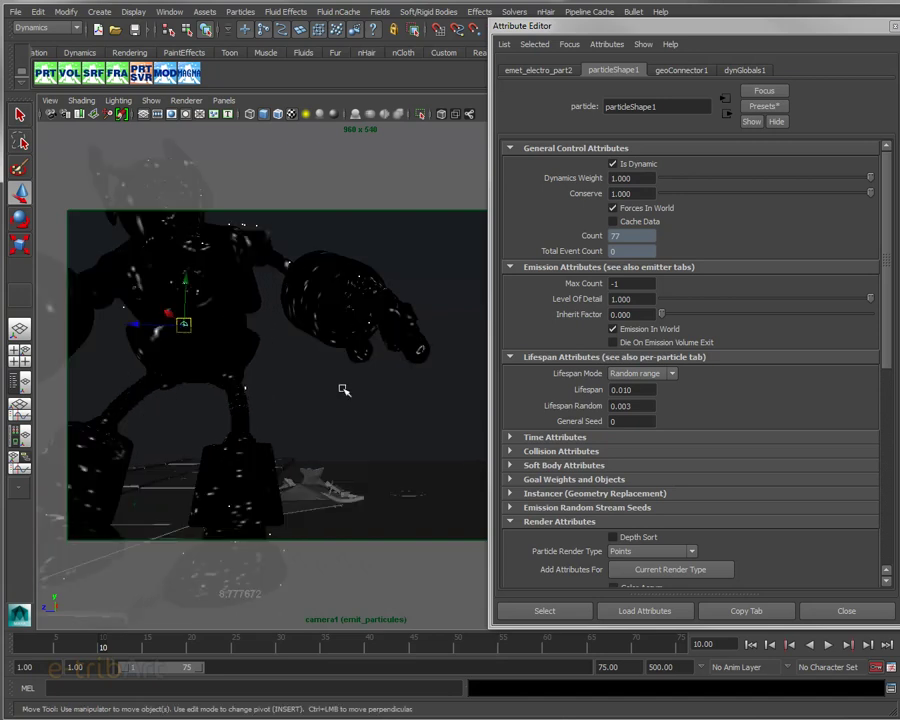
pyautogui.keyDown('alt'); pyautogui.moveTo(344, 390); pyautogui.dragTo(380, 460); pyautogui.keyUp('alt')
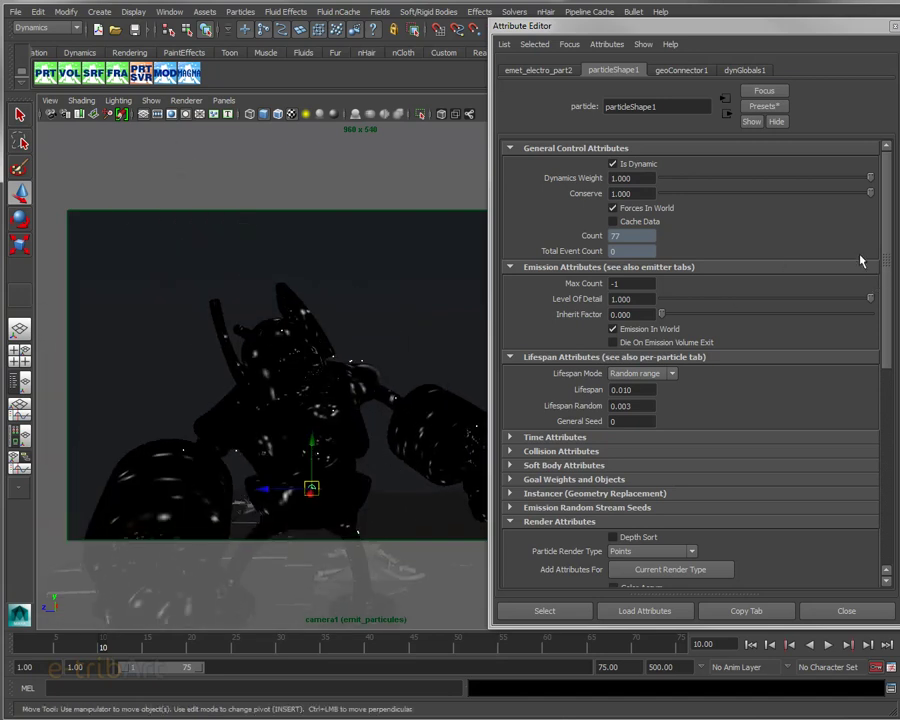
pyautogui.click(540, 70)
# Finish the 50000000 emitter rate, replay from frame 1, and orbit the particle-covered robot
pyautogui.write('00')
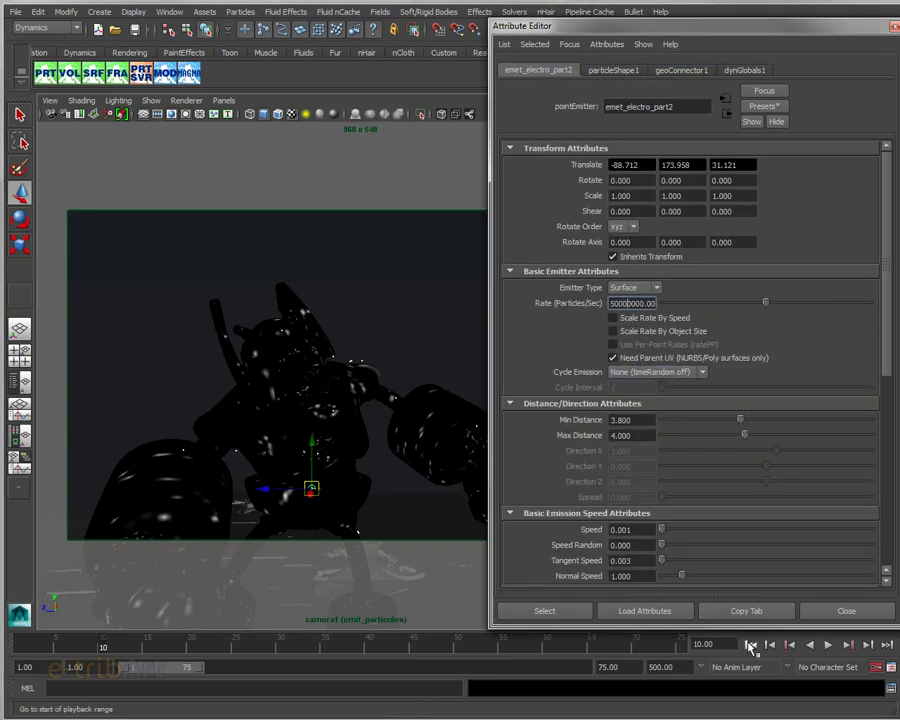
pyautogui.click(751, 645)
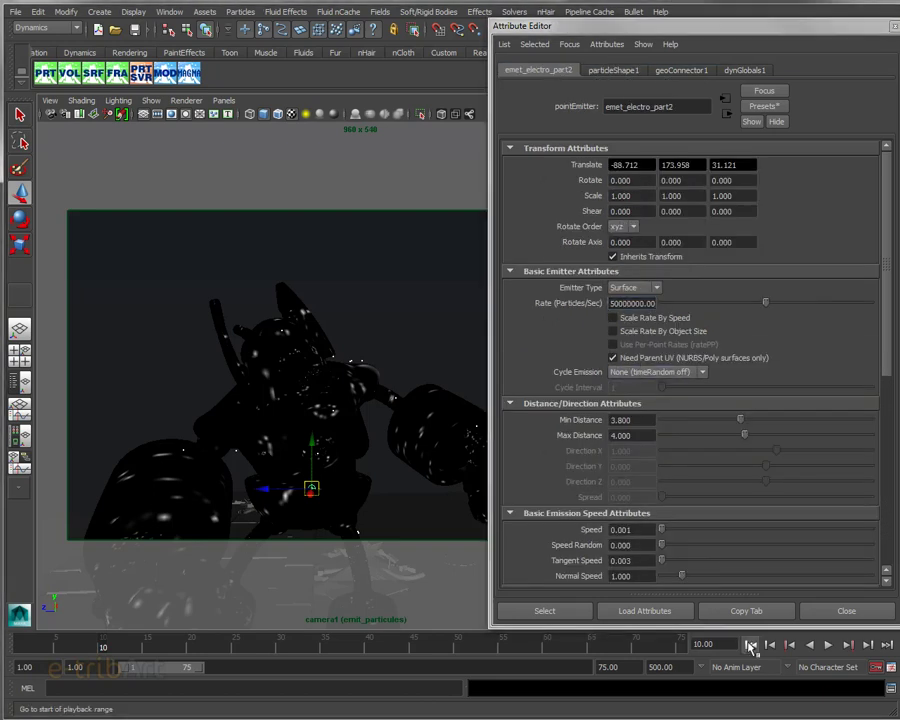
pyautogui.click(828, 645)
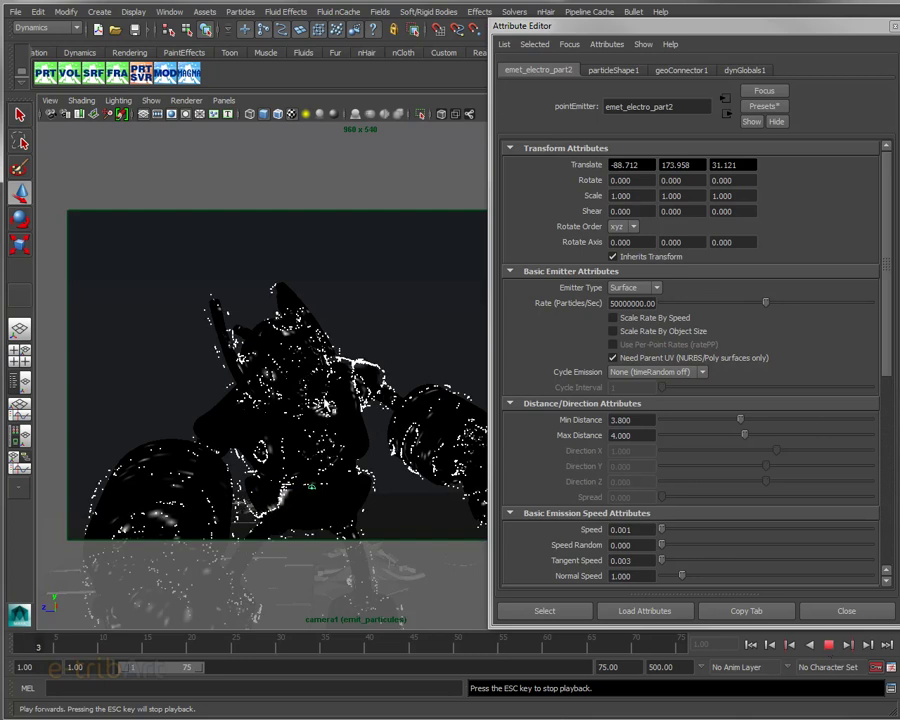
pyautogui.moveTo(236, 293)
pyautogui.keyDown('alt'); pyautogui.mouseDown()
pyautogui.moveTo(280, 435)
pyautogui.moveTo(368, 330)
pyautogui.mouseUp(); pyautogui.keyUp('alt')
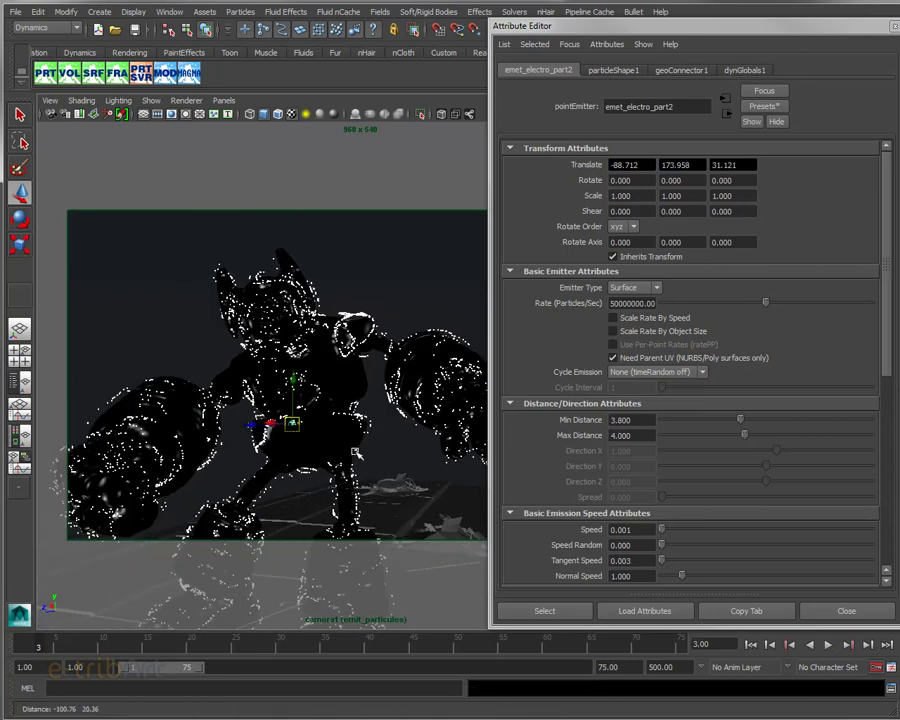
pyautogui.moveTo(234, 304)
pyautogui.keyDown('alt'); pyautogui.mouseDown()
pyautogui.moveTo(354, 478)
pyautogui.moveTo(346, 419)
pyautogui.moveTo(375, 416)
pyautogui.mouseUp(); pyautogui.keyUp('alt')
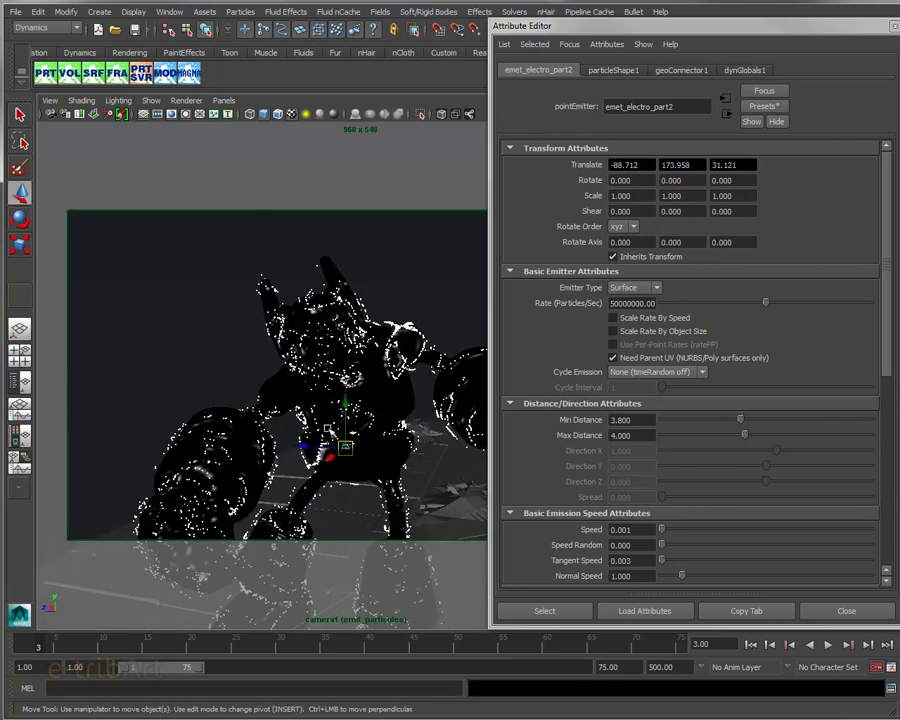
pyautogui.click(614, 75)
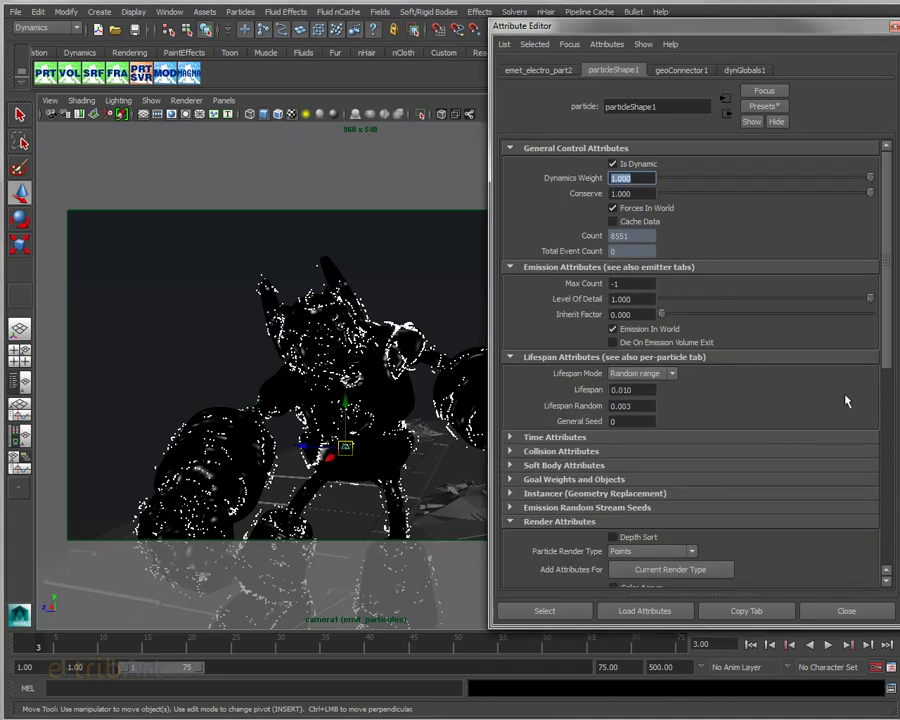
# Create an RGB PP creation expression and add the Color attribute to particleShape1
pyautogui.moveTo(884, 352); pyautogui.dragTo(887, 555)
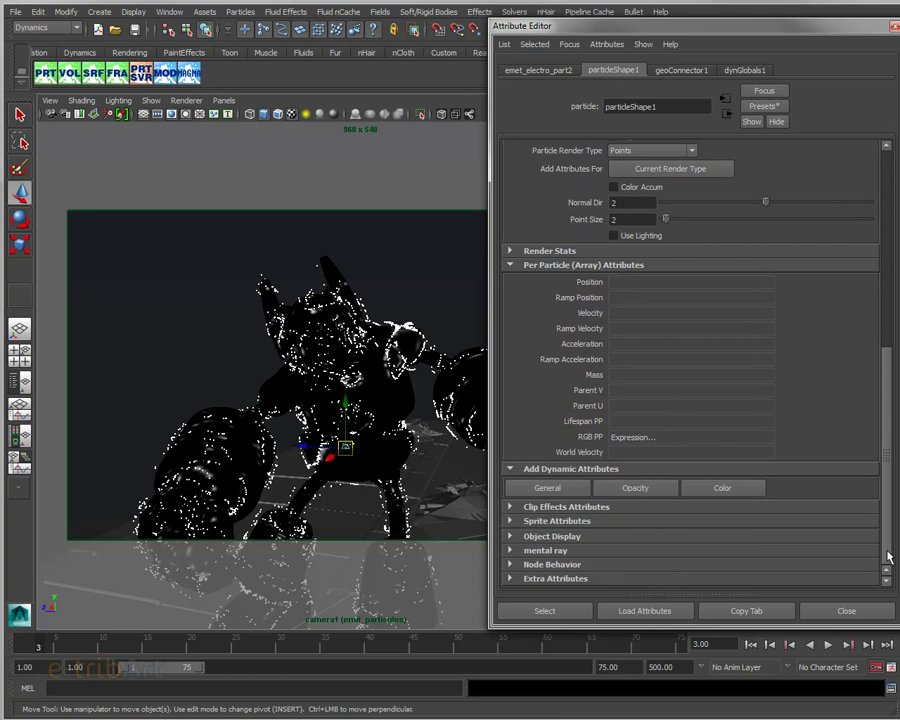
pyautogui.rightClick(624, 437)
pyautogui.click(645, 447)
pyautogui.moveTo(763, 141)
pyautogui.mouseDown()
pyautogui.moveTo(299, 510)
pyautogui.moveTo(380, 575)
pyautogui.mouseUp()
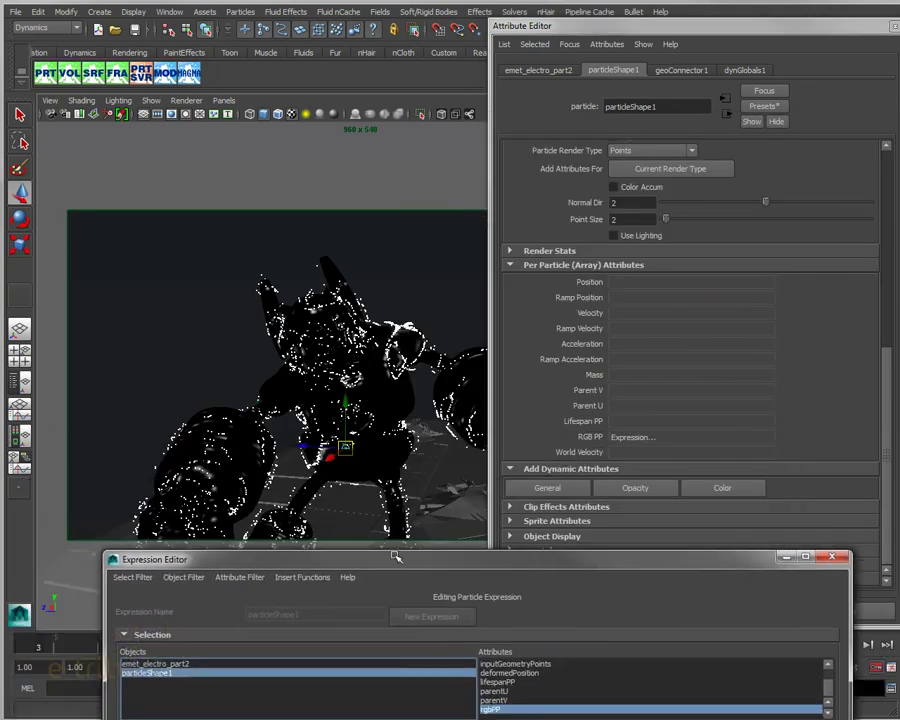
pyautogui.click(722, 488)
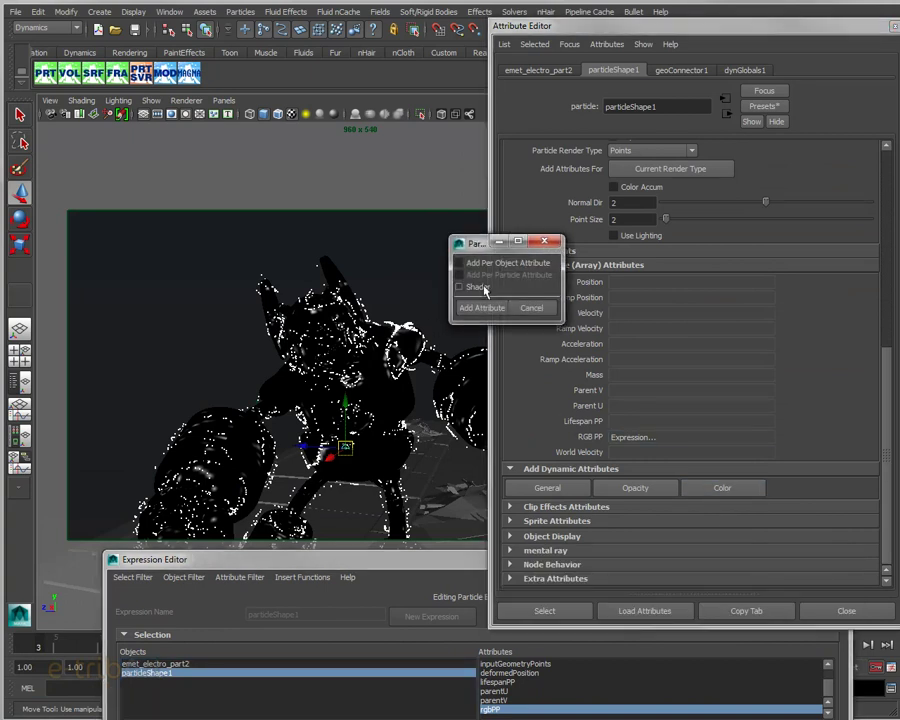
pyautogui.click(535, 307)
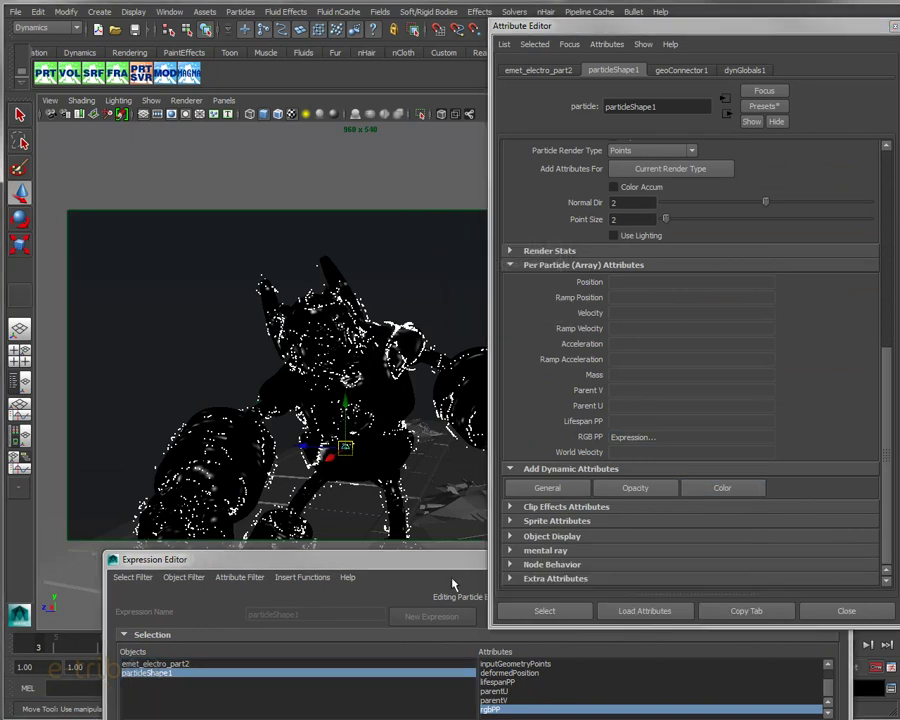
# Enter the expression particleShape1.rgbPP = <<0.2,0.2,0.8>>, apply it, and close the editor
pyautogui.moveTo(437, 560); pyautogui.dragTo(469, 92)
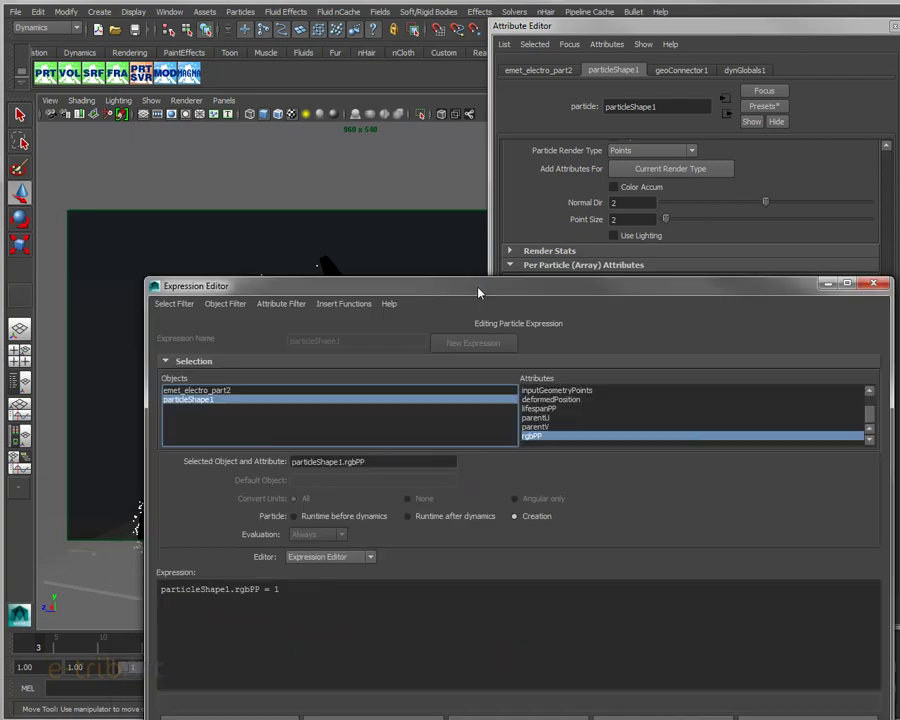
pyautogui.click(276, 393)
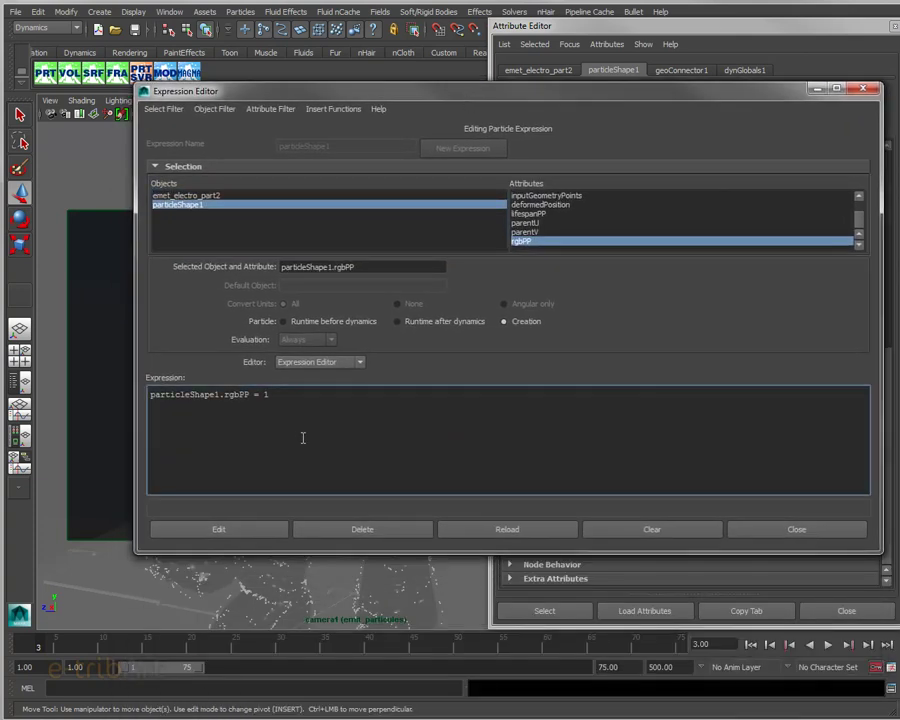
pyautogui.write('<<0')
pyautogui.write('>>')
pyautogui.click(255, 531)
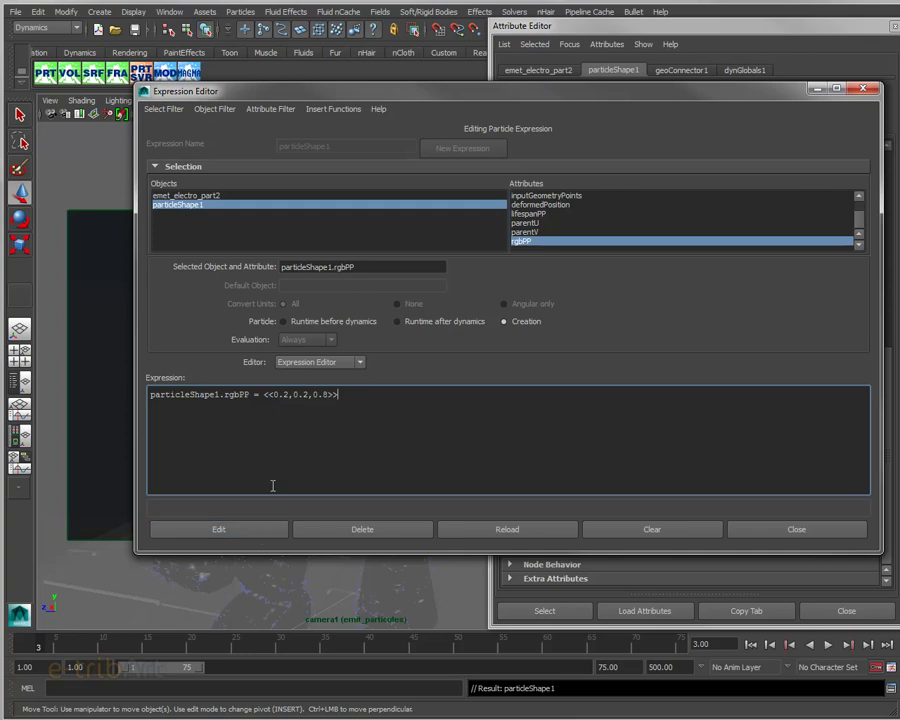
pyautogui.click(862, 88)
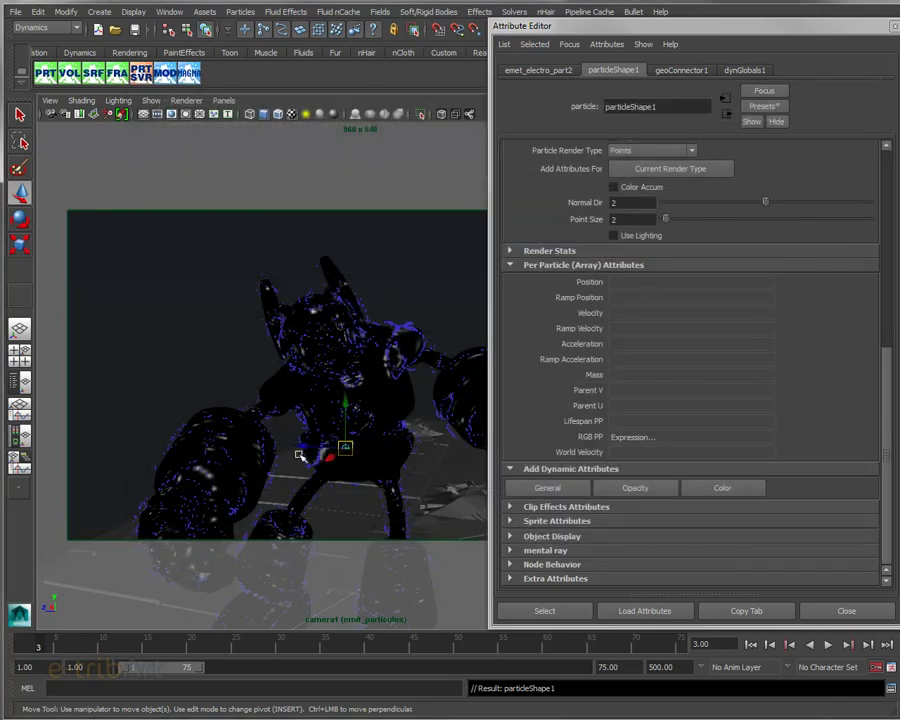
# Rewind to frame 1 and play to watch the blue particles crawl over the robot
pyautogui.click(752, 645)
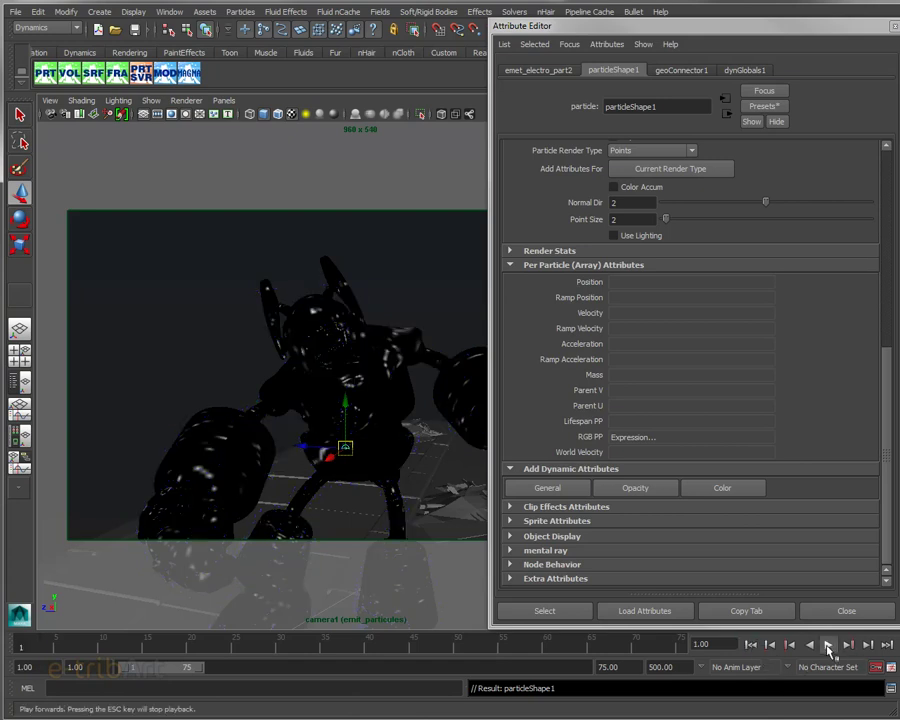
pyautogui.click(828, 645)
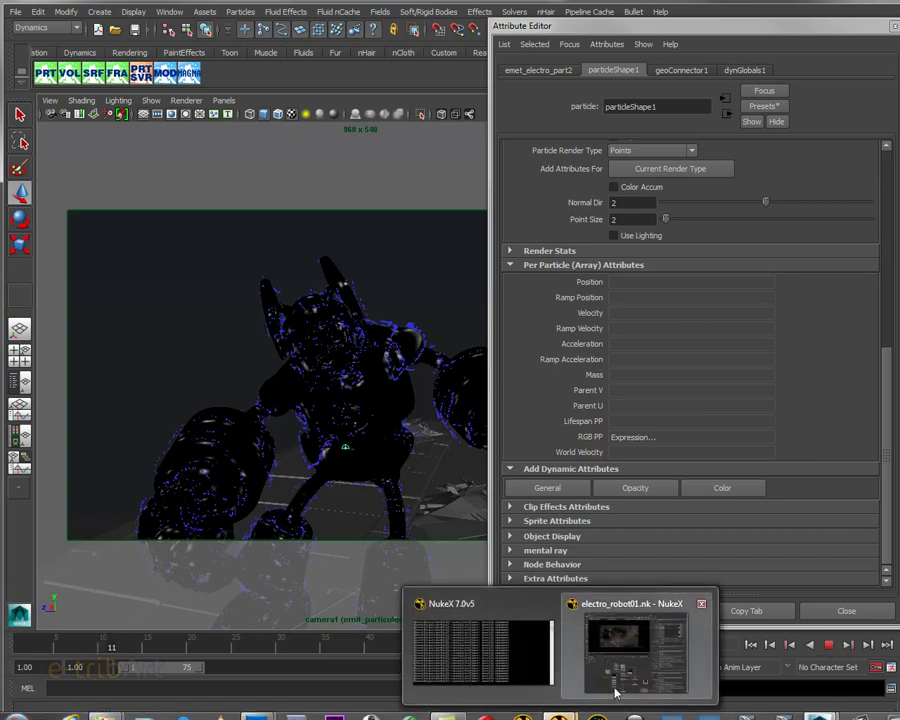
pyautogui.moveTo(560, 712)
pyautogui.click(615, 680)
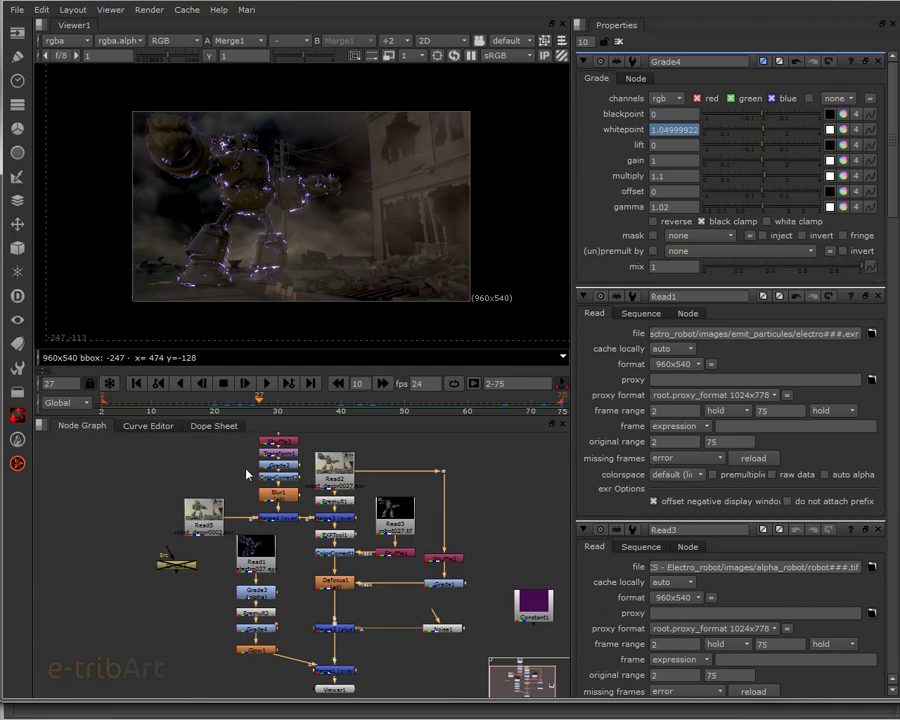
pyautogui.moveTo(230, 518); pyautogui.dragTo(249, 568, button='middle')
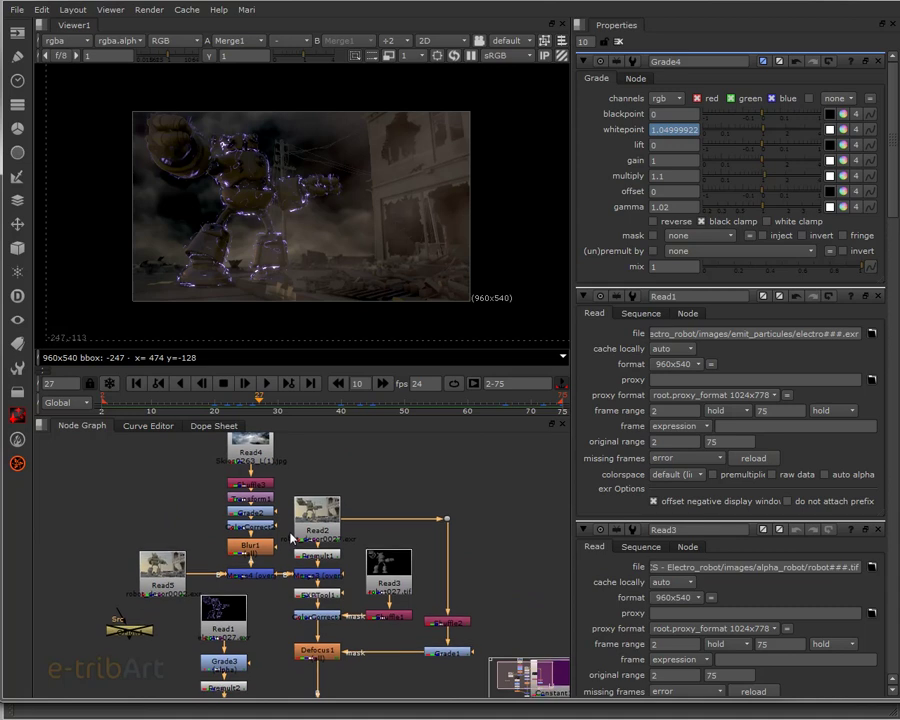
pyautogui.moveTo(270, 516); pyautogui.dragTo(277, 555, button='middle')
pyautogui.click(258, 488)
pyautogui.scroll(4, 258, 488)
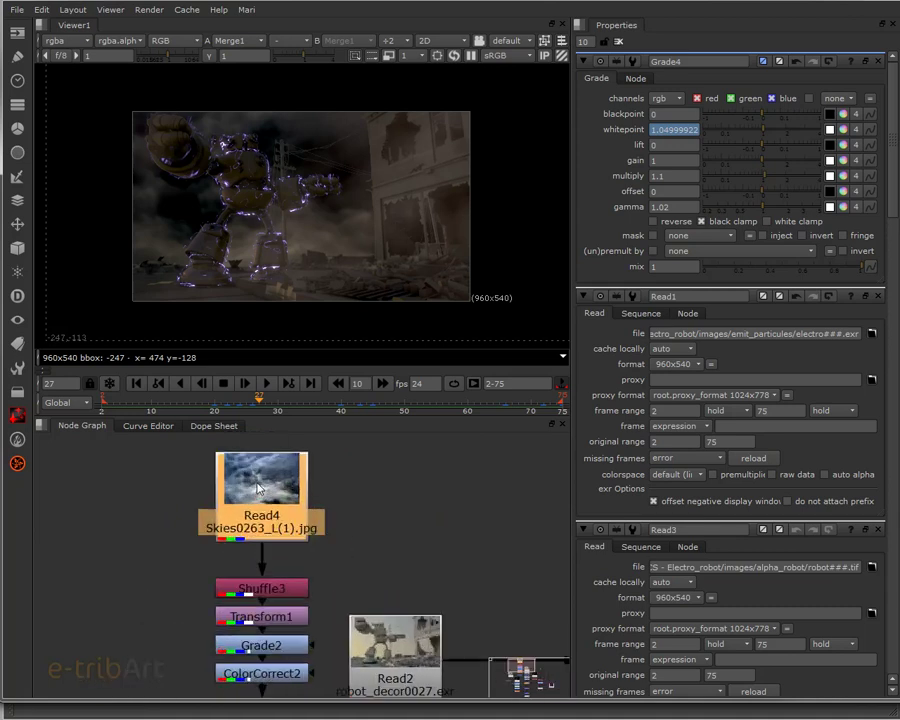
pyautogui.moveTo(378, 657); pyautogui.dragTo(320, 577, button='middle')
pyautogui.scroll(1, 320, 577)
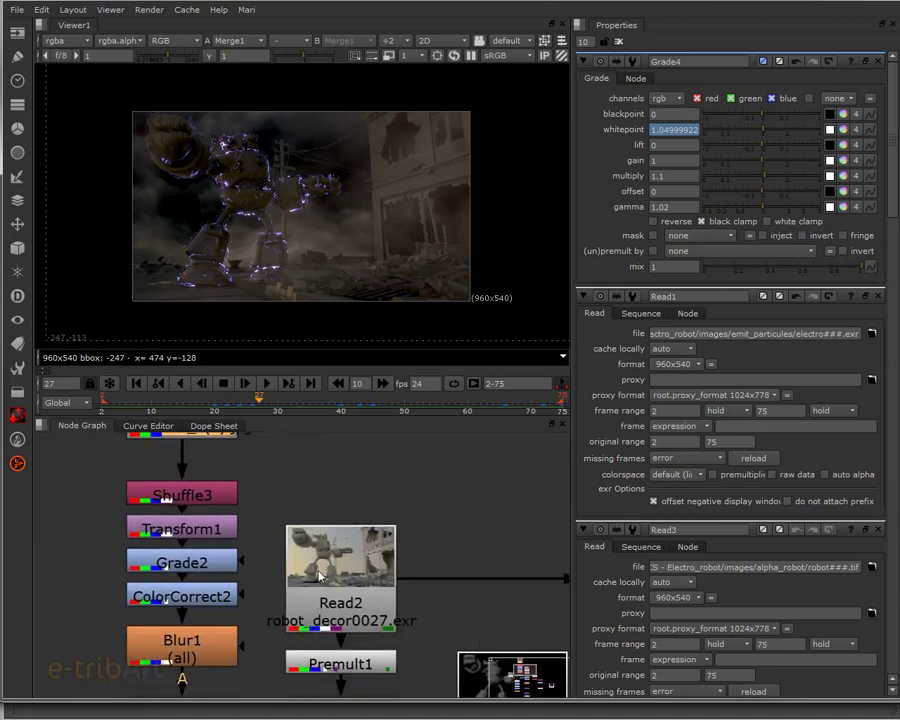
pyautogui.scroll(-1, 319, 575)
pyautogui.scroll(-1, 320, 565)
pyautogui.scroll(-2, 322, 553)
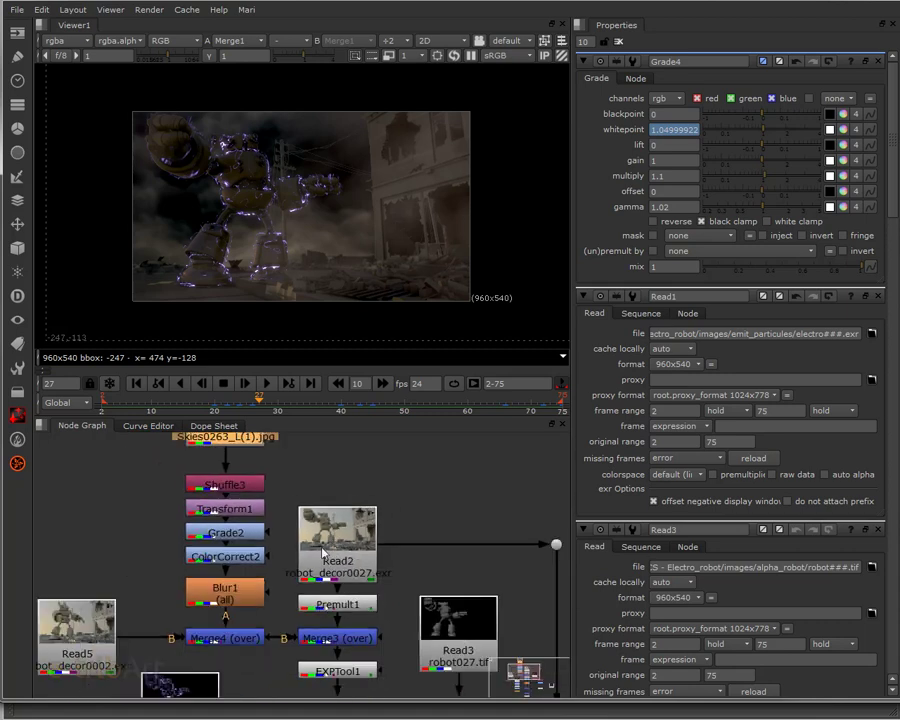
pyautogui.moveTo(322, 553); pyautogui.dragTo(325, 526, button='middle')
pyautogui.moveTo(361, 562)
pyautogui.mouseDown(button='middle')
pyautogui.moveTo(364, 512)
pyautogui.moveTo(336, 498)
pyautogui.mouseUp(button='middle')
pyautogui.scroll(-2, 358, 500)
pyautogui.scroll(-1, 352, 517)
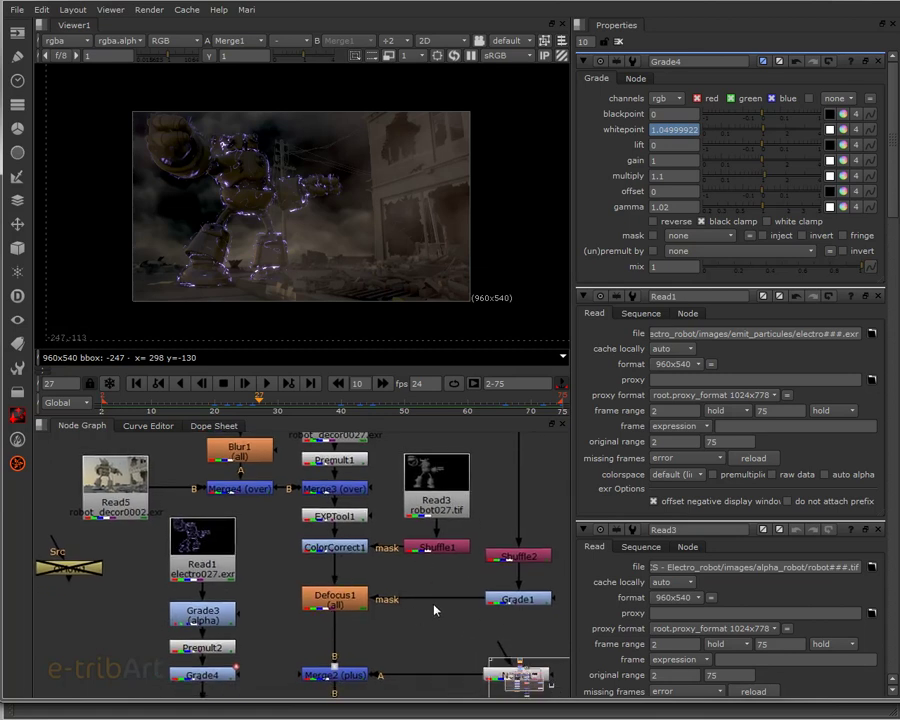
pyautogui.moveTo(434, 608); pyautogui.dragTo(432, 601, button='middle')
pyautogui.moveTo(283, 543); pyautogui.dragTo(293, 565, button='middle')
pyautogui.click(212, 567)
pyautogui.scroll(2, 218, 573)
pyautogui.scroll(2, 218, 573)
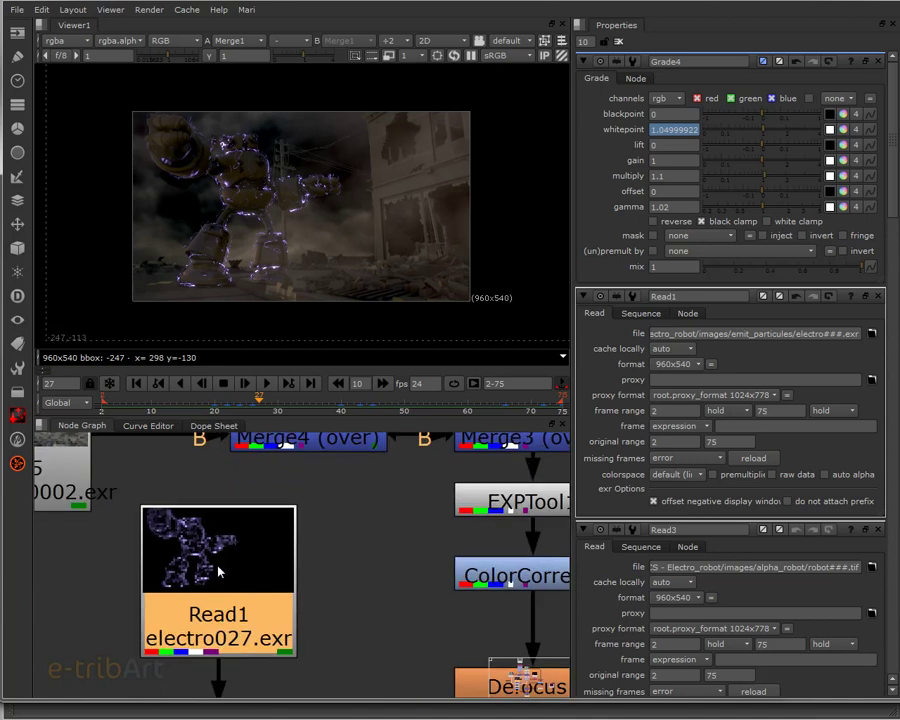
pyautogui.press('1')
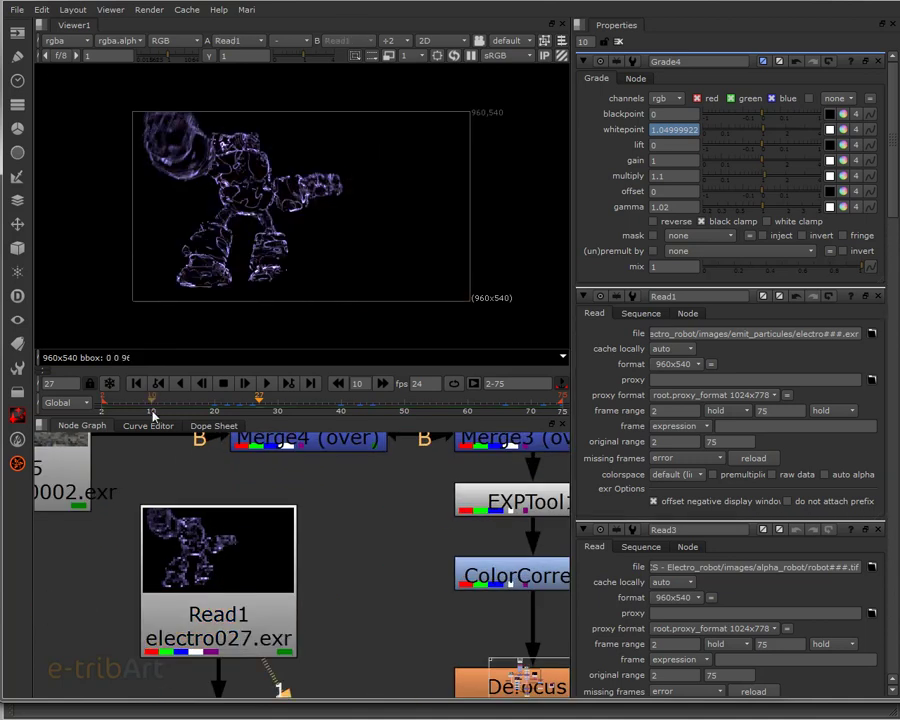
pyautogui.click(144, 402)
pyautogui.moveTo(144, 404)
pyautogui.mouseDown()
pyautogui.moveTo(330, 415)
pyautogui.moveTo(318, 626)
pyautogui.mouseUp()
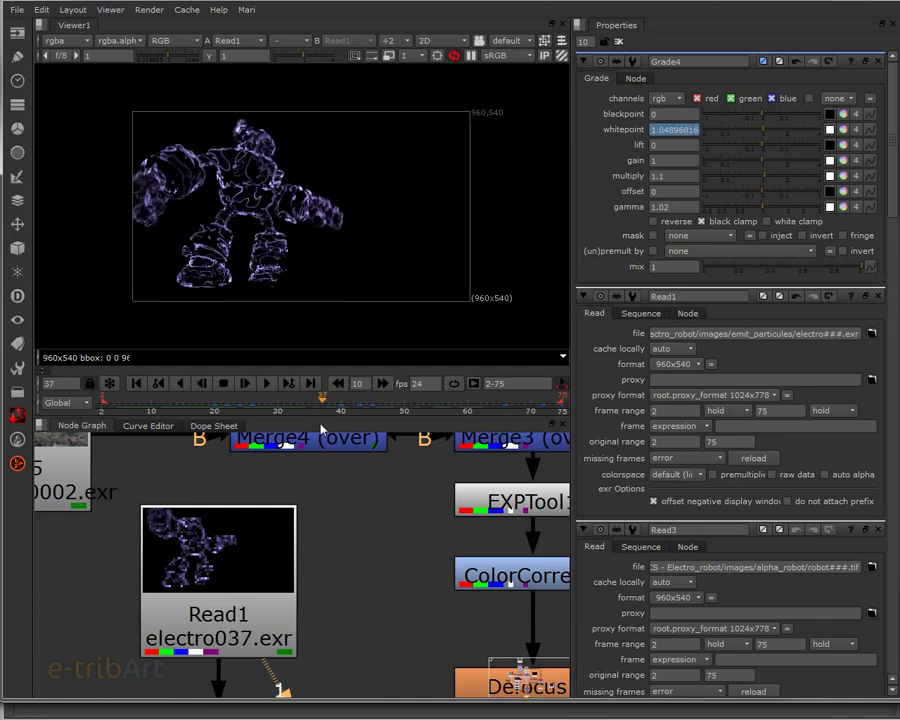
pyautogui.moveTo(318, 626); pyautogui.dragTo(255, 577, button='middle')
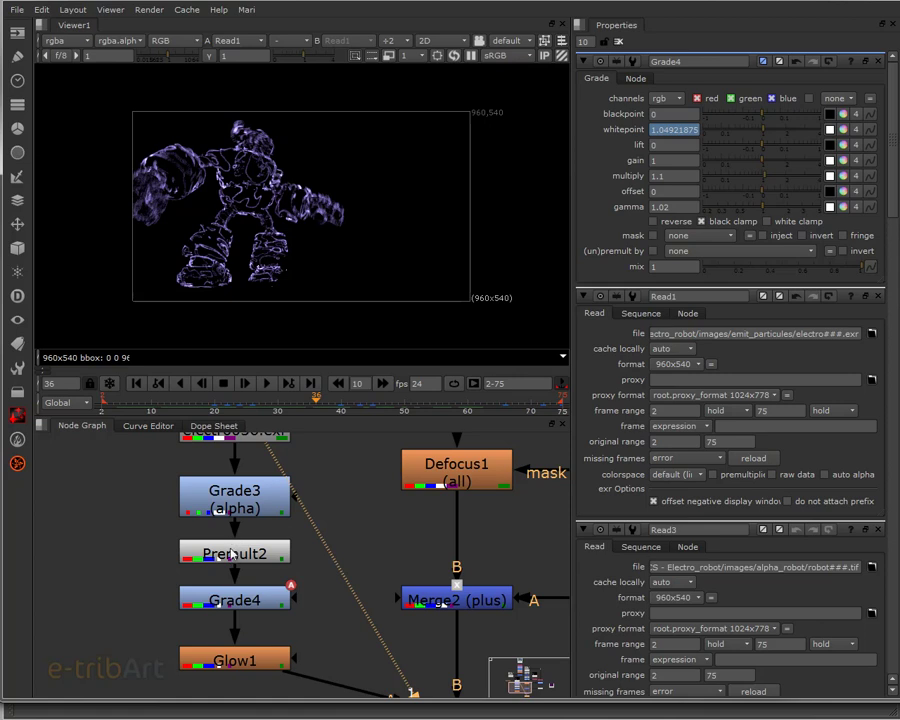
pyautogui.click(241, 507)
pyautogui.click(236, 558)
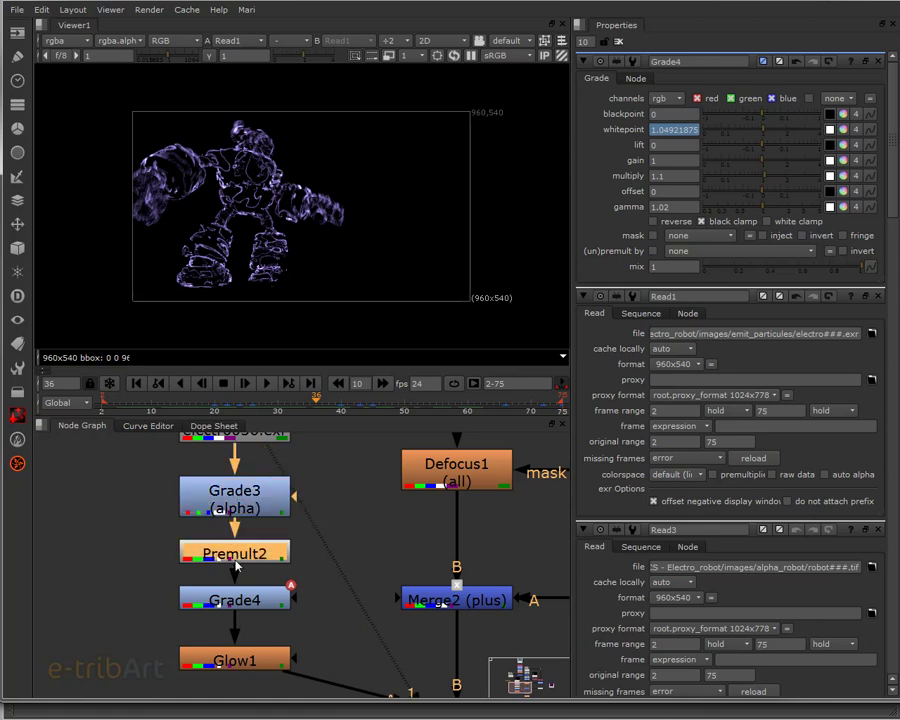
pyautogui.press('1')
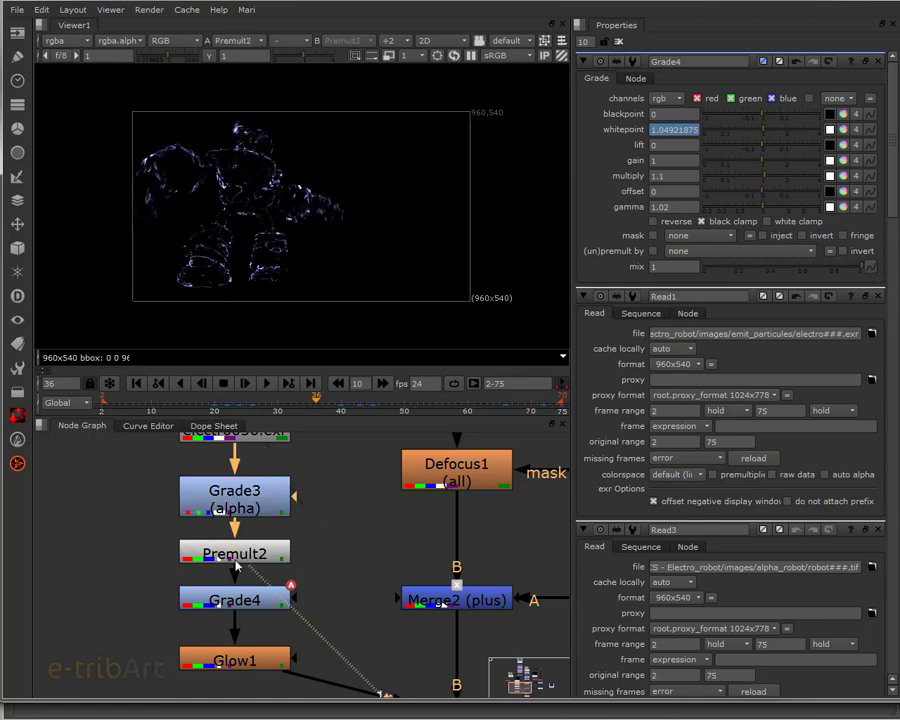
pyautogui.click(245, 605)
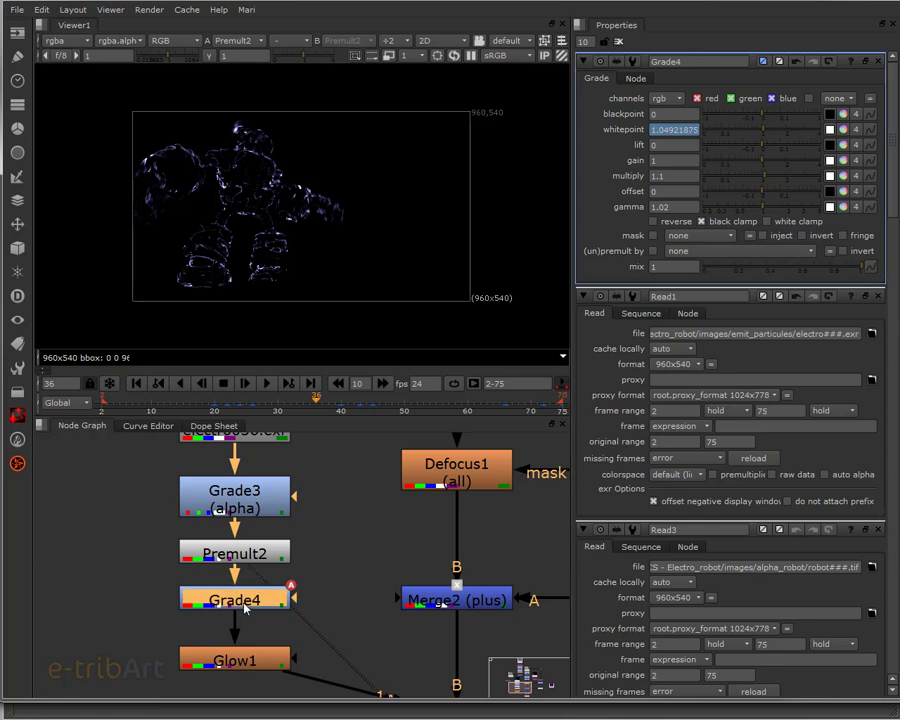
pyautogui.press('1')
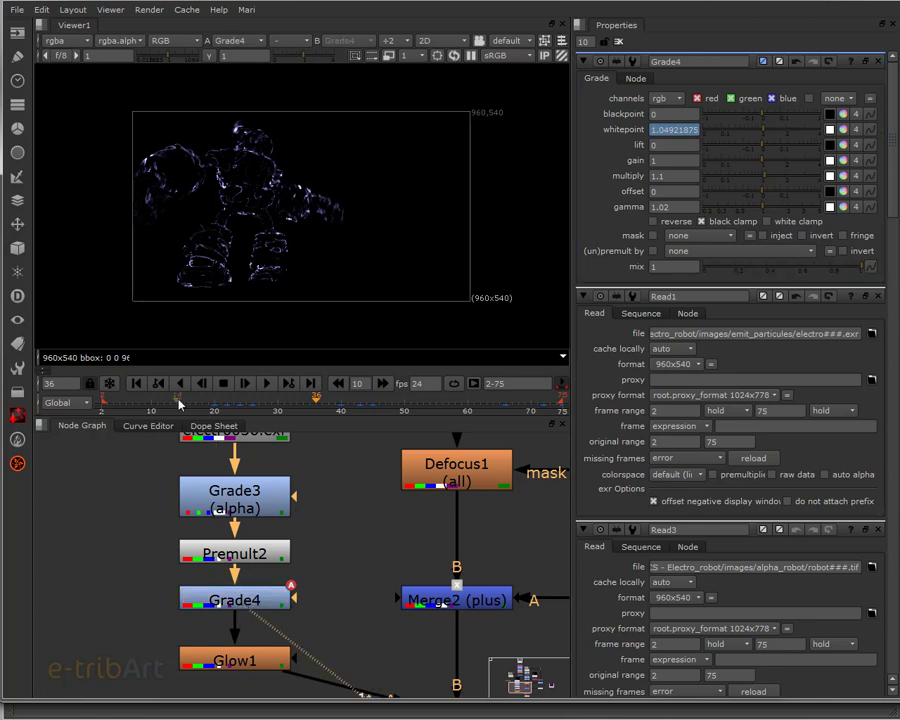
pyautogui.click(230, 403)
pyautogui.moveTo(230, 403); pyautogui.dragTo(199, 407)
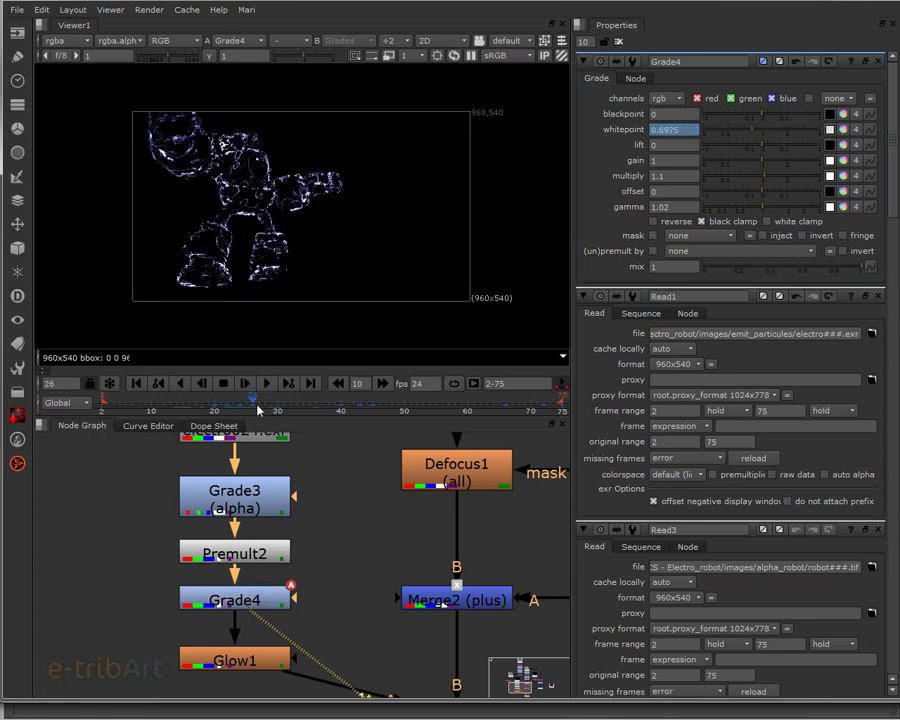
pyautogui.moveTo(199, 407); pyautogui.dragTo(258, 403)
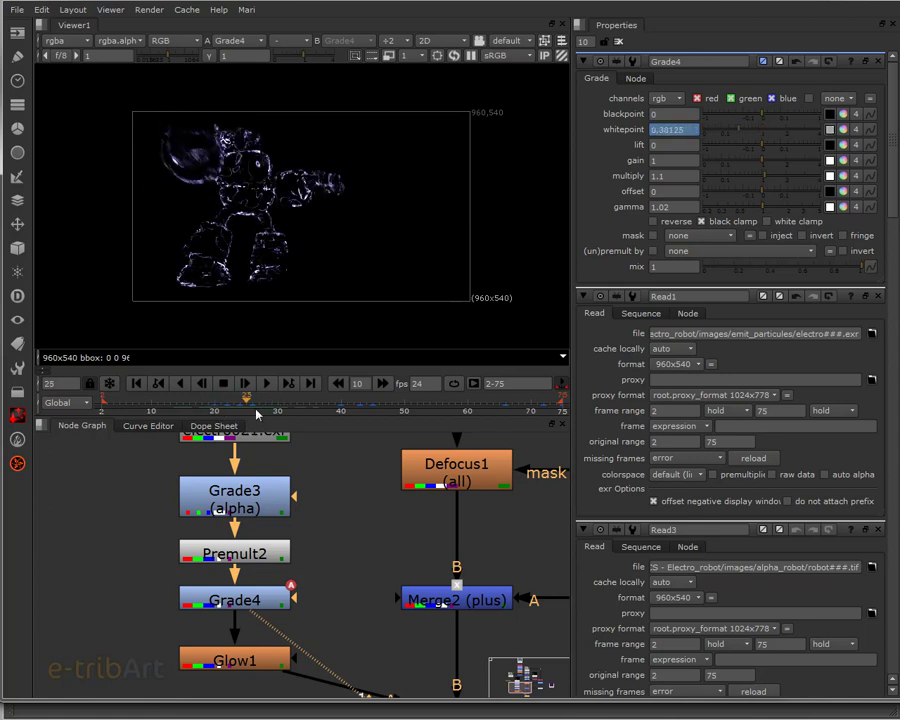
pyautogui.click(266, 665)
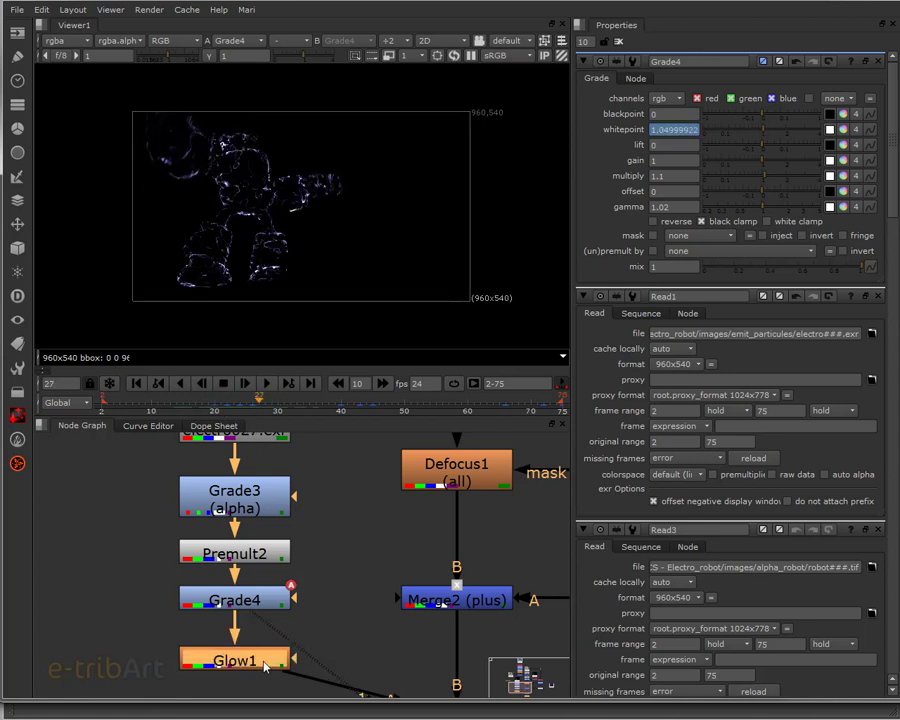
pyautogui.press('1')
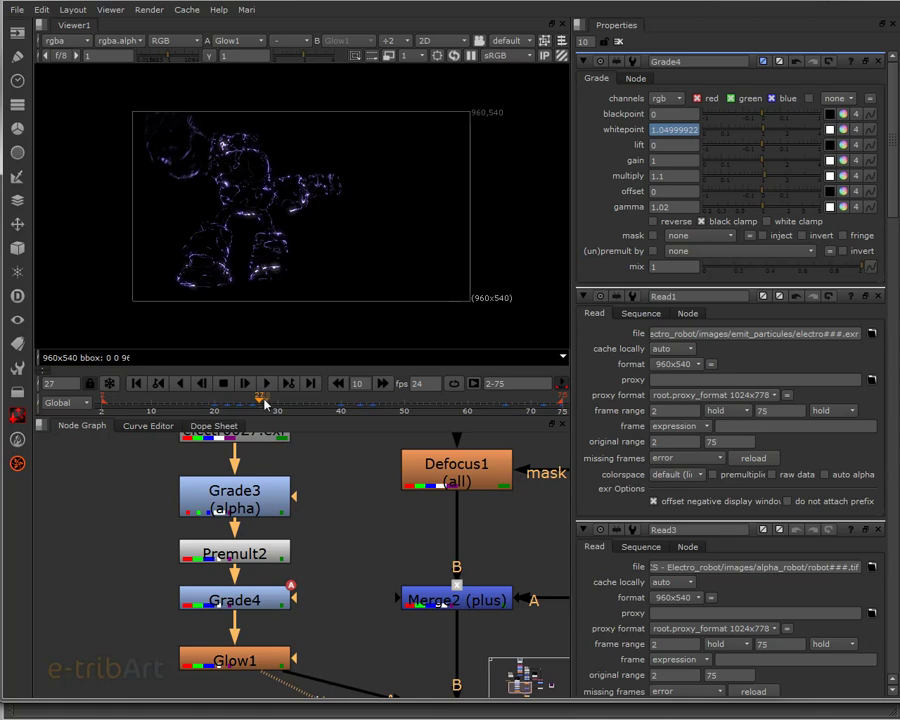
pyautogui.click(205, 403)
pyautogui.moveTo(205, 403); pyautogui.dragTo(320, 395)
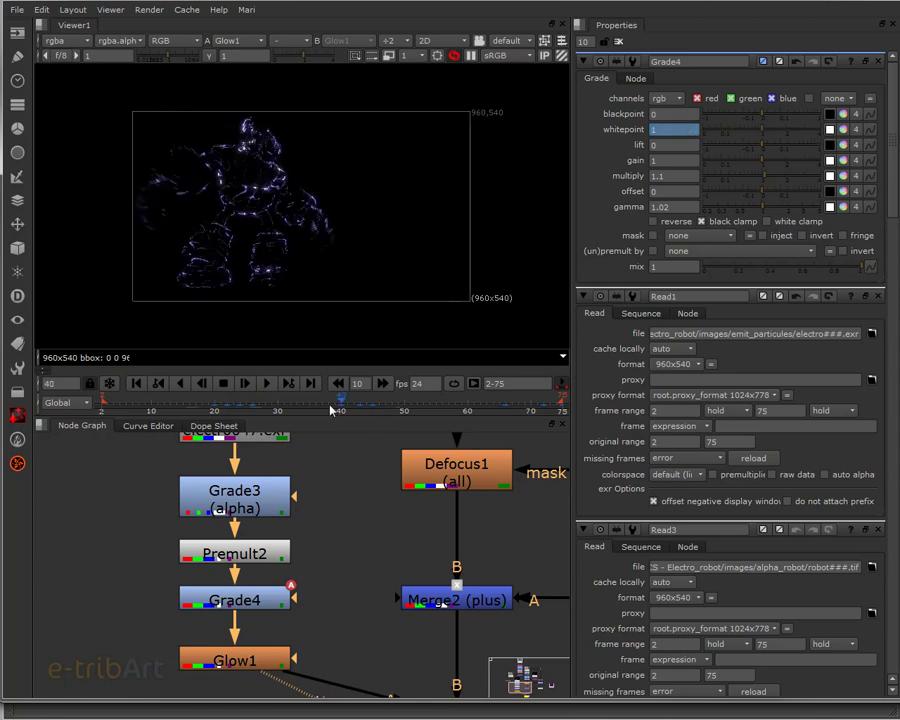
pyautogui.scroll(3, 224, 220)
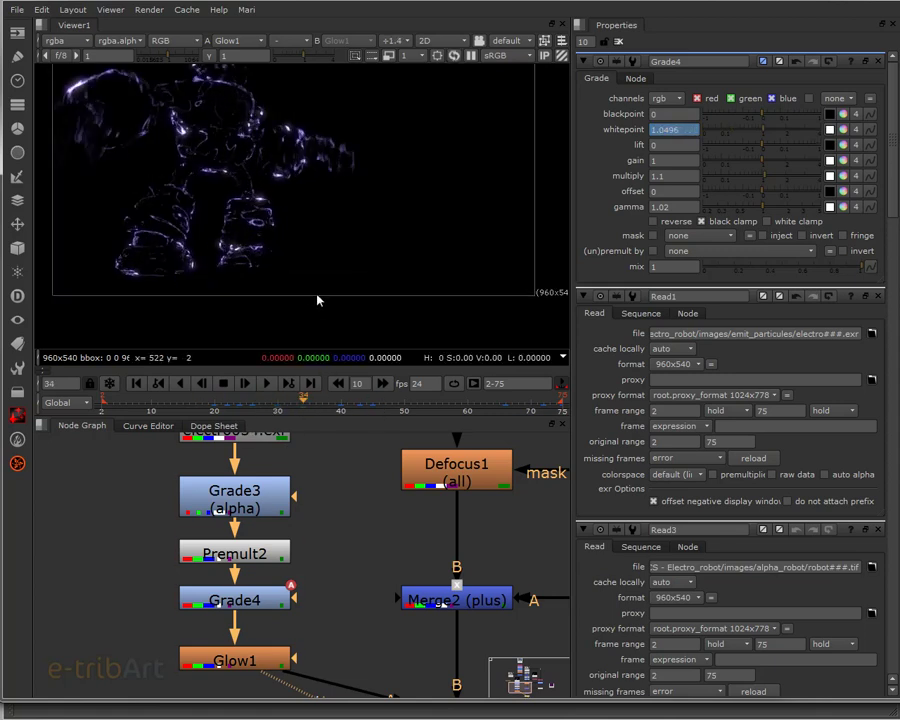
pyautogui.scroll(-1, 222, 206)
pyautogui.click(375, 403)
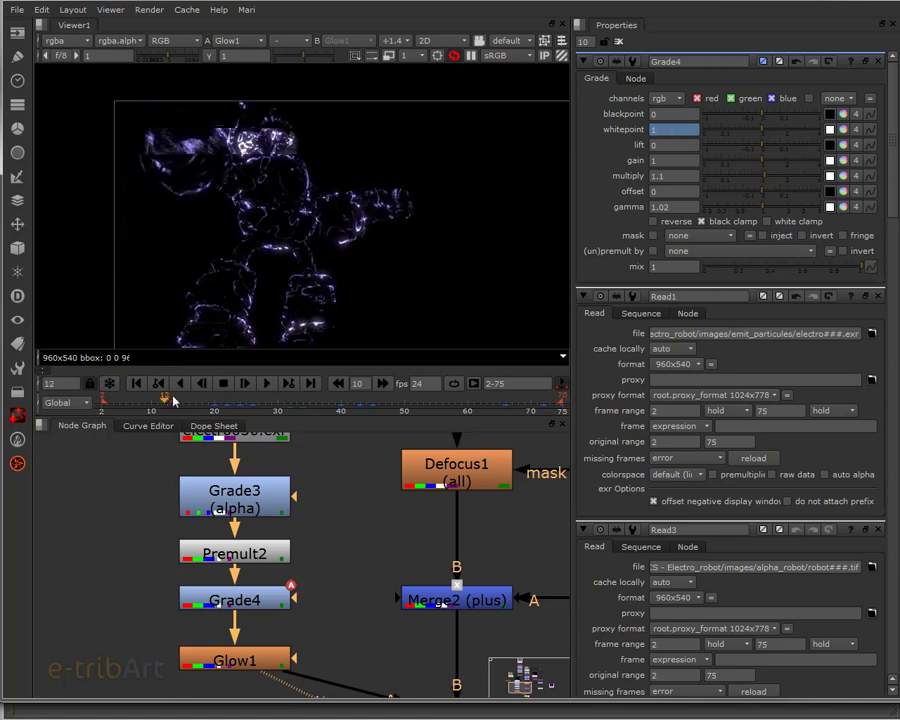
pyautogui.click(379, 404)
pyautogui.scroll(-1, 345, 538)
pyautogui.scroll(-1, 357, 548)
pyautogui.scroll(-2, 300, 560)
pyautogui.click(392, 405)
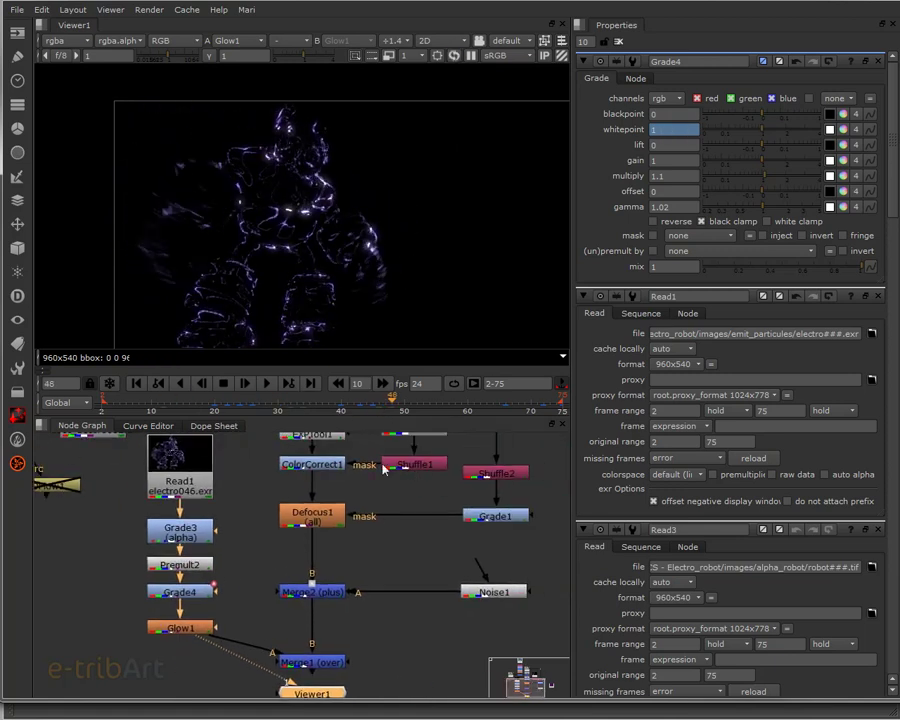
pyautogui.moveTo(395, 549); pyautogui.dragTo(383, 604, button='middle')
pyautogui.scroll(-1, 378, 598)
pyautogui.scroll(-1, 368, 600)
pyautogui.scroll(-1, 365, 602)
pyautogui.scroll(-1, 362, 603)
pyautogui.moveTo(357, 604); pyautogui.dragTo(345, 488, button='middle')
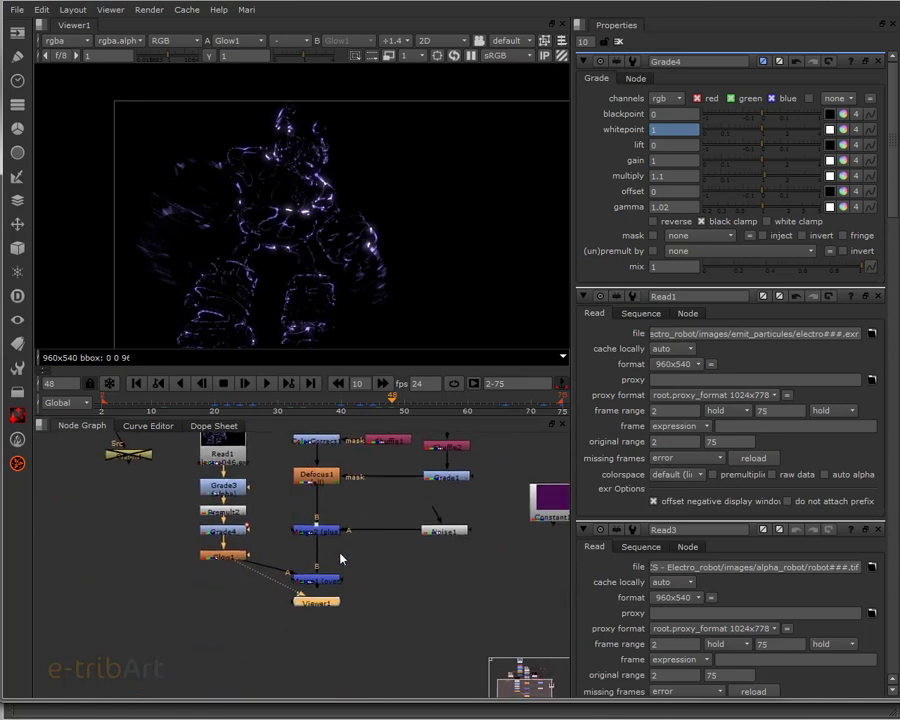
pyautogui.click(318, 579)
pyautogui.press('1')
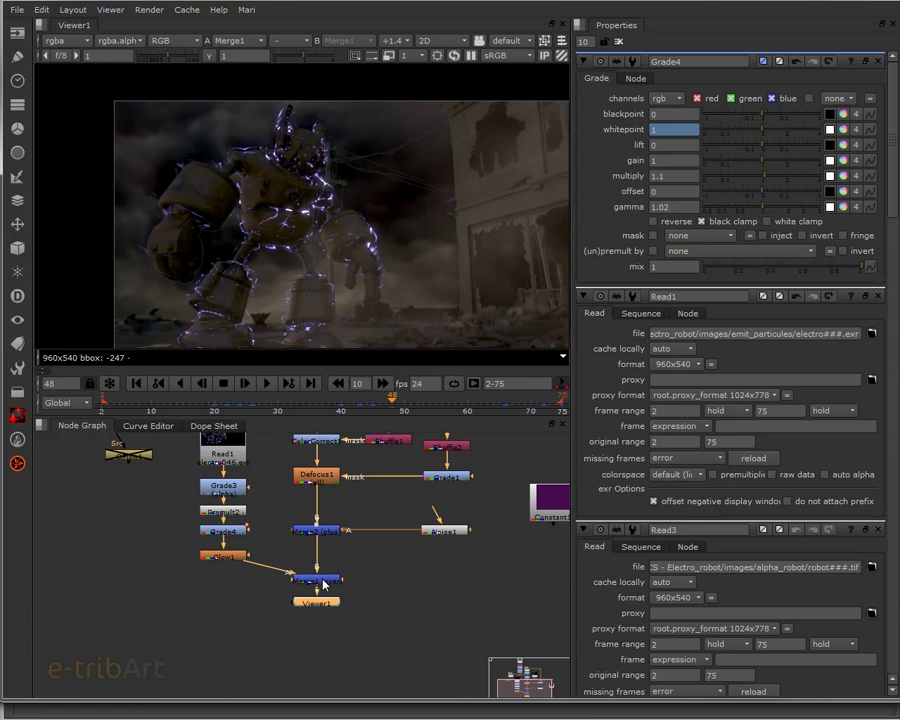
pyautogui.moveTo(266, 214); pyautogui.dragTo(231, 201, button='middle')
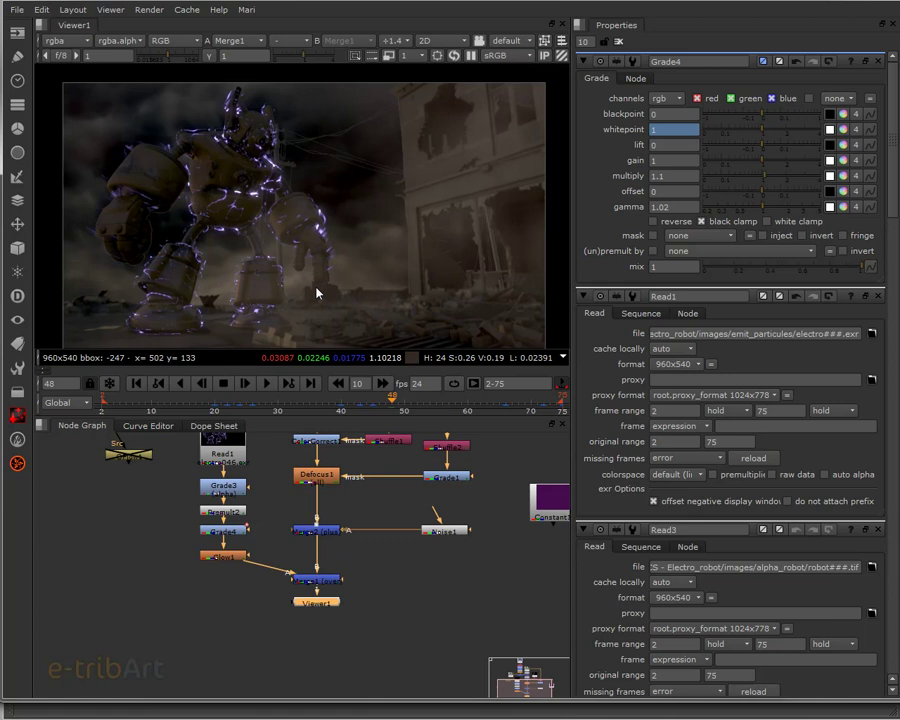
pyautogui.moveTo(392, 521)
pyautogui.mouseDown(button='middle')
pyautogui.moveTo(388, 628)
pyautogui.moveTo(369, 598)
pyautogui.mouseUp(button='middle')
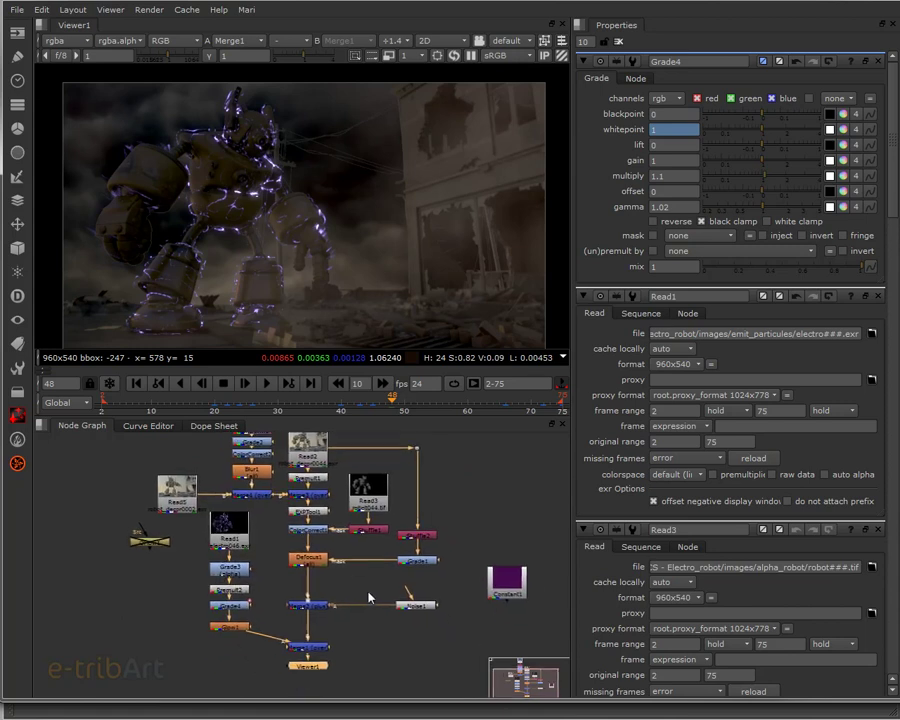